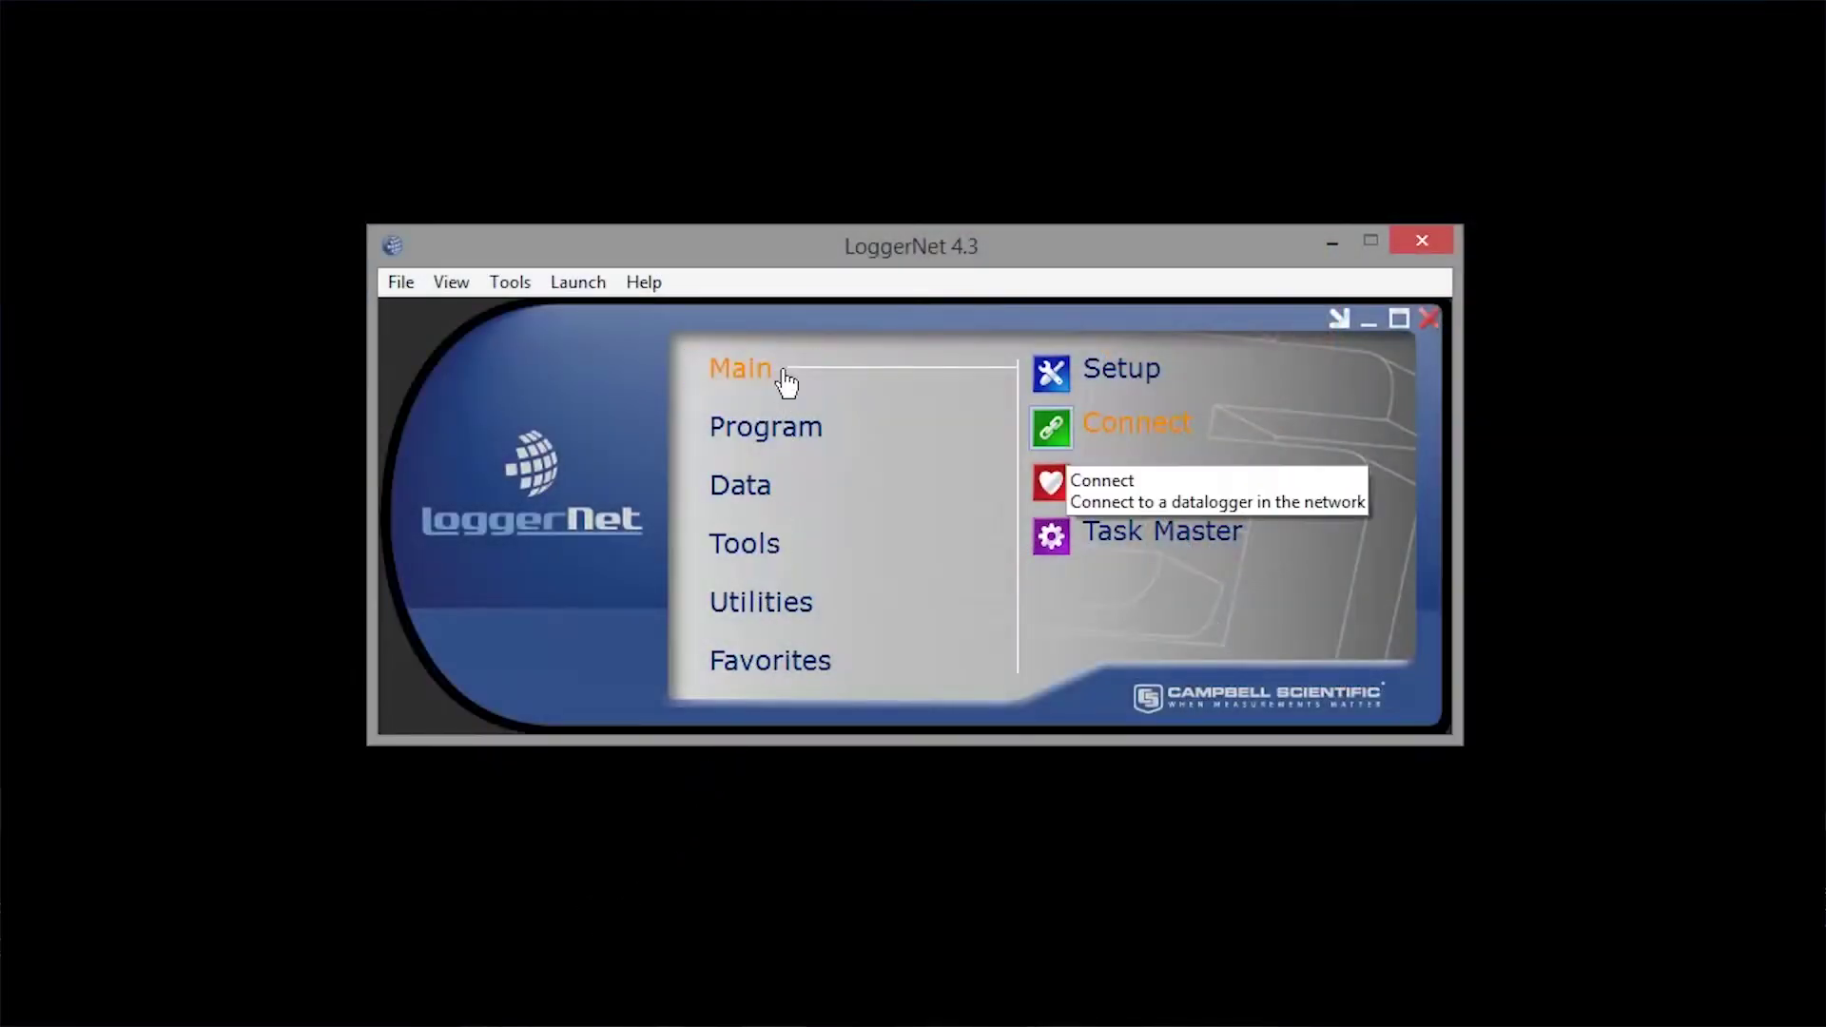
Step: Connect to CR6_On_IP and collect its 586 Test-table values into CR6_On_IP_Test.dat
left_click(1055, 444)
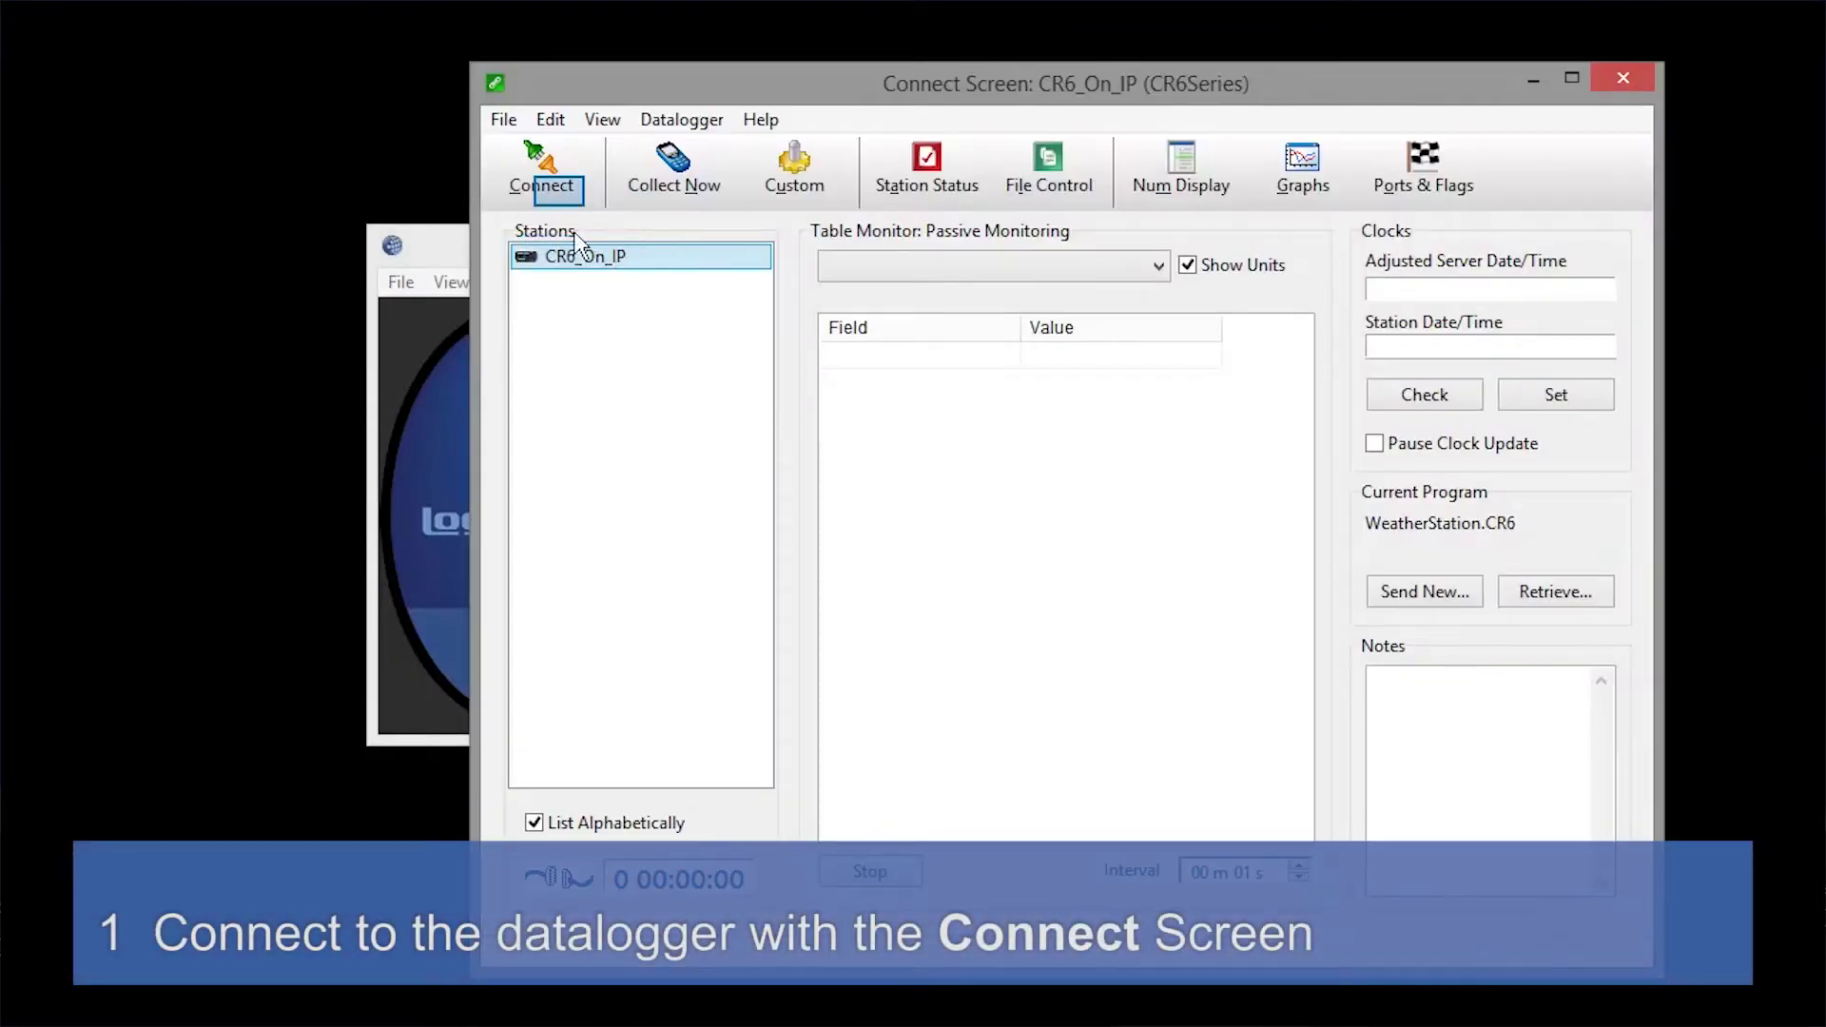
left_click(559, 191)
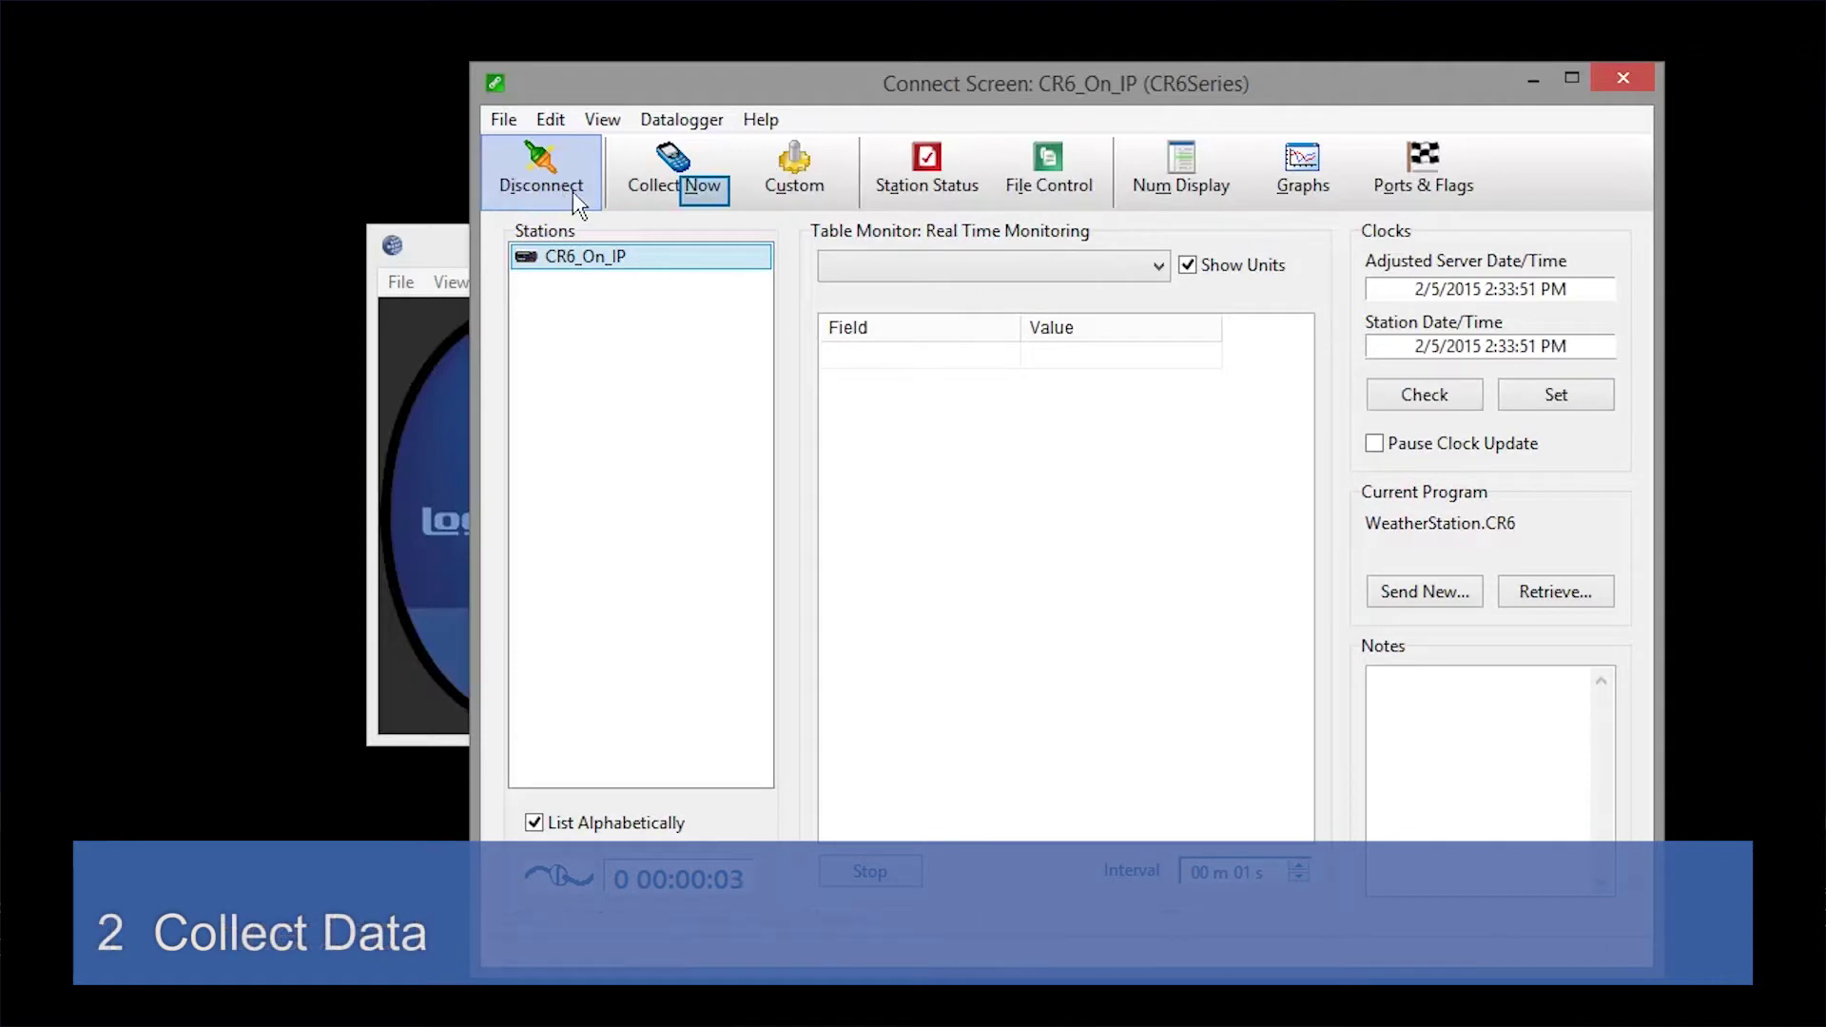
left_click(704, 191)
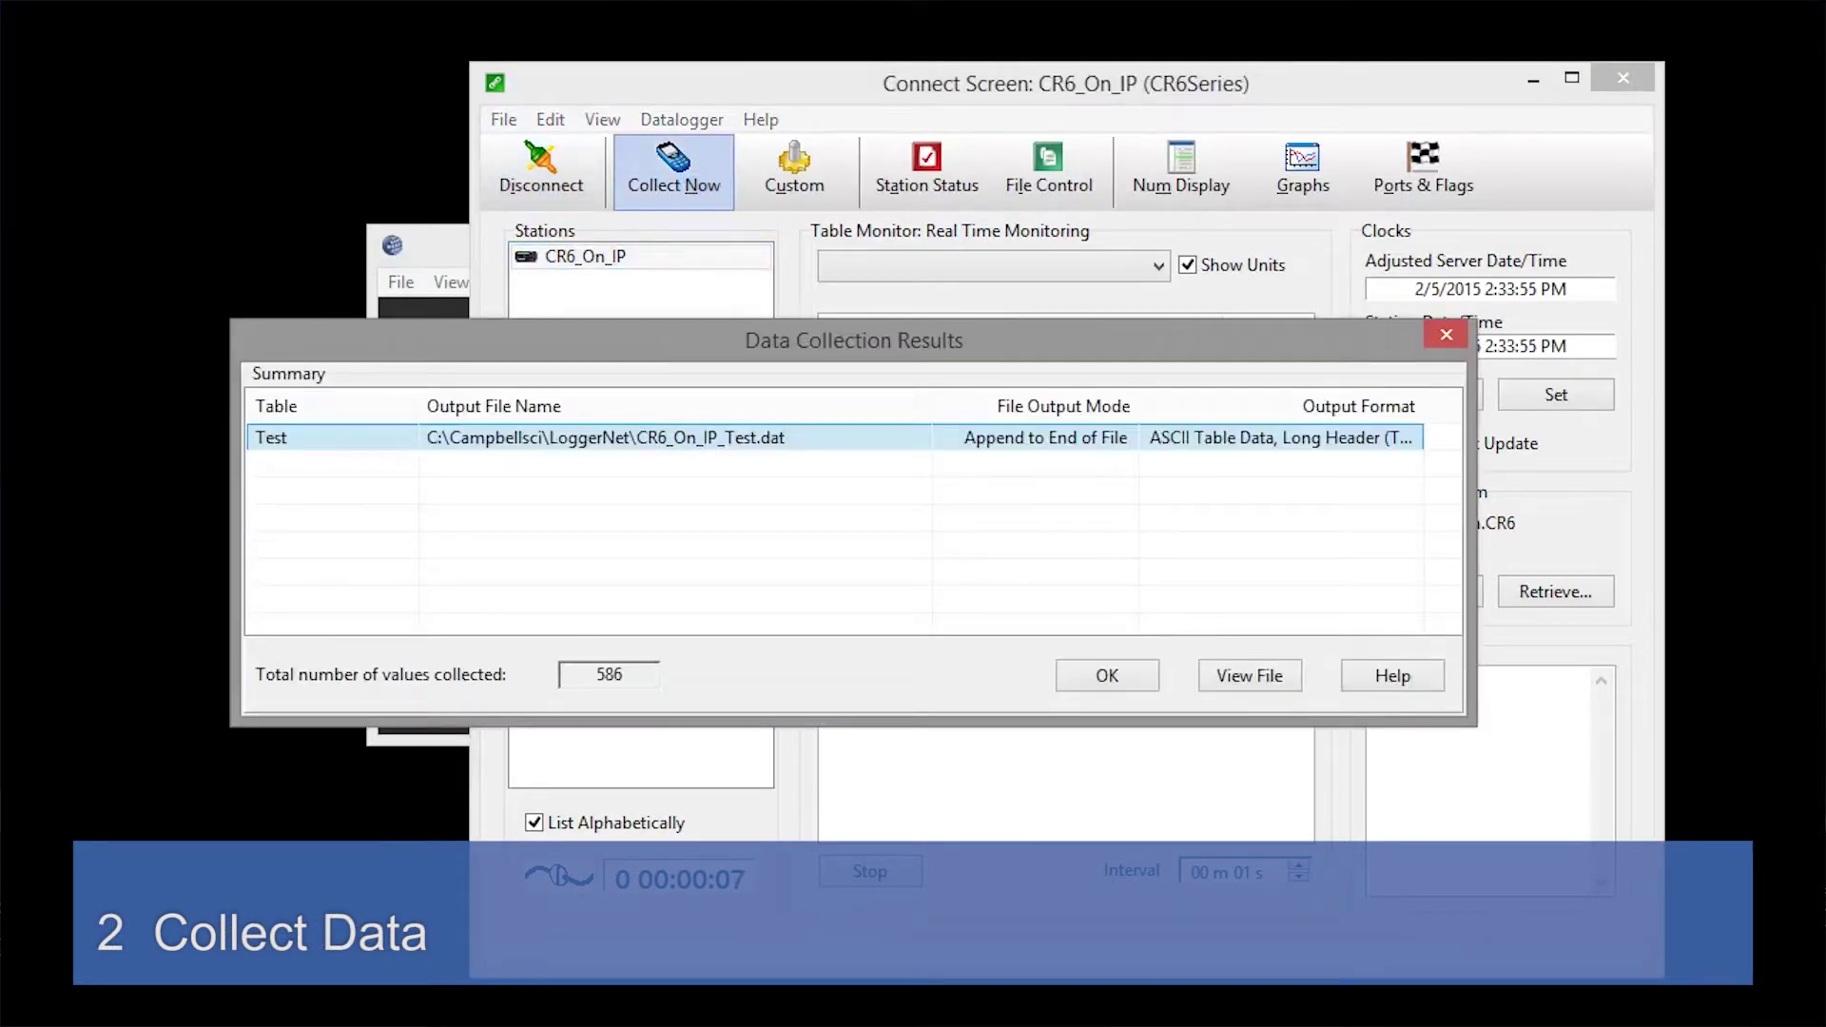
left_click(1107, 675)
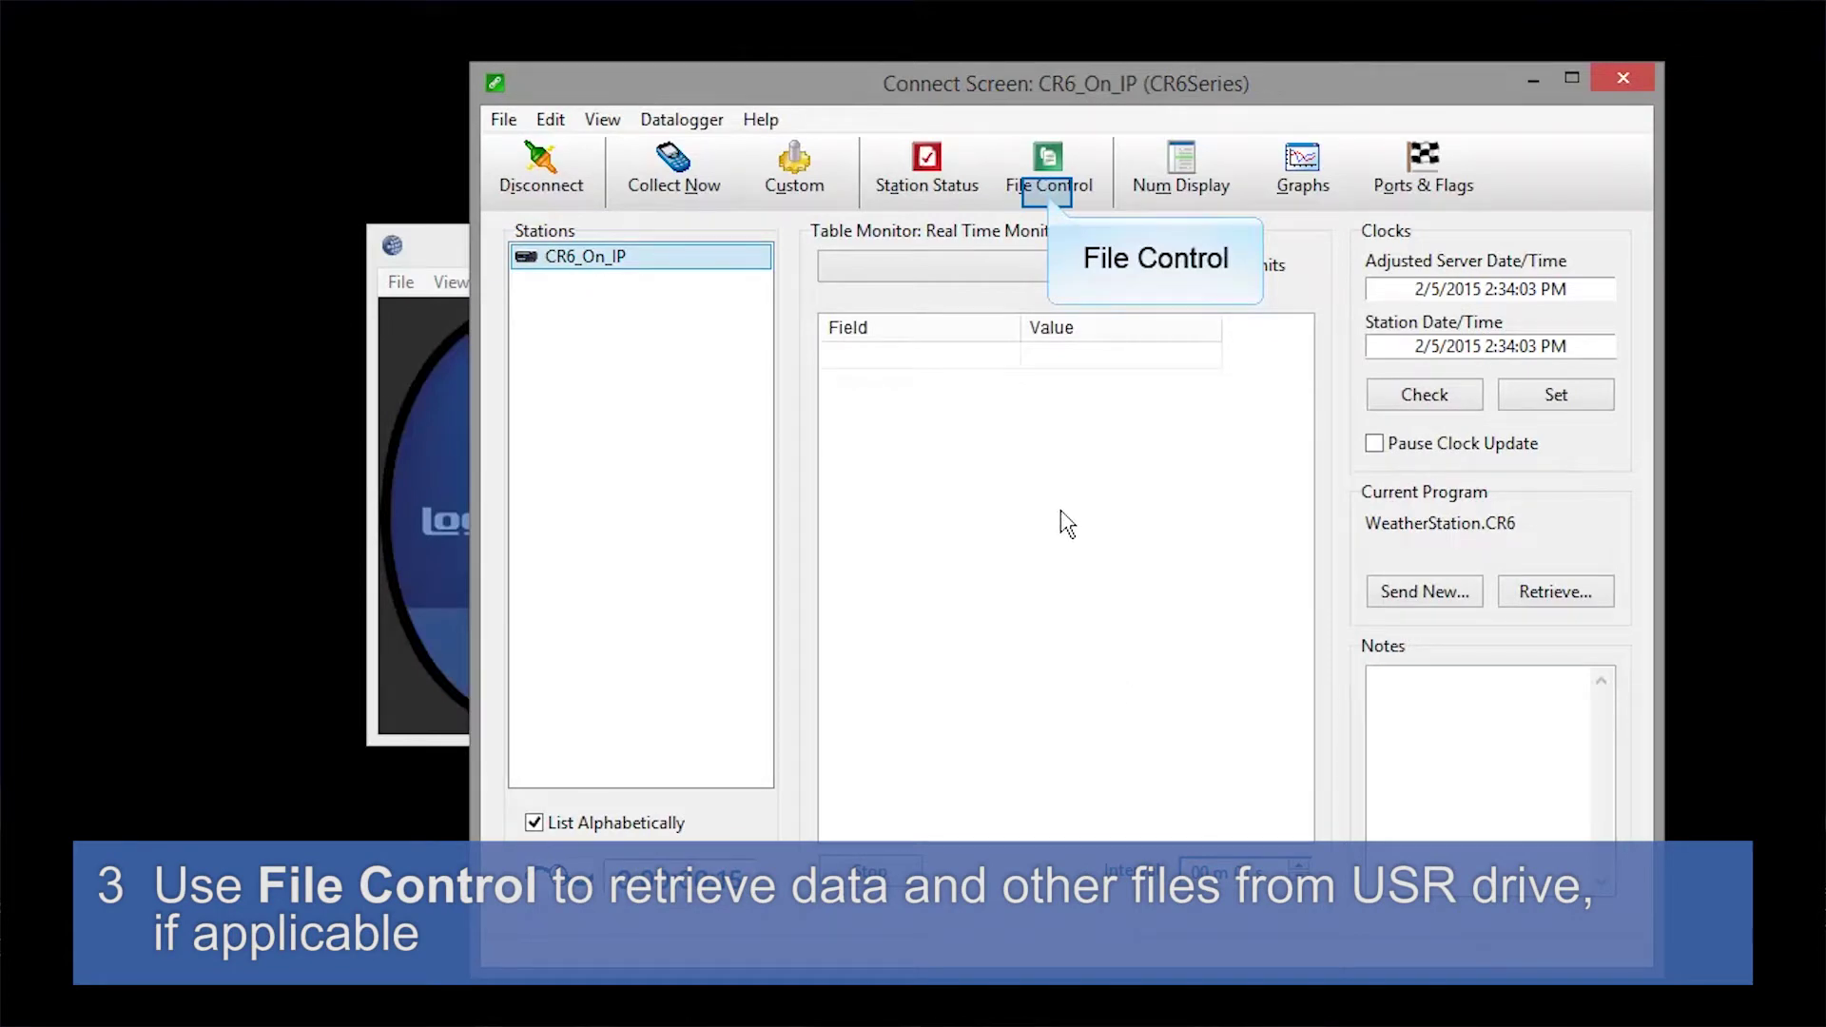
Step: In File Control, retrieve CR6_586_wSecurity_Table1.dat from the USR drive and save it to the computer
left_click(1047, 192)
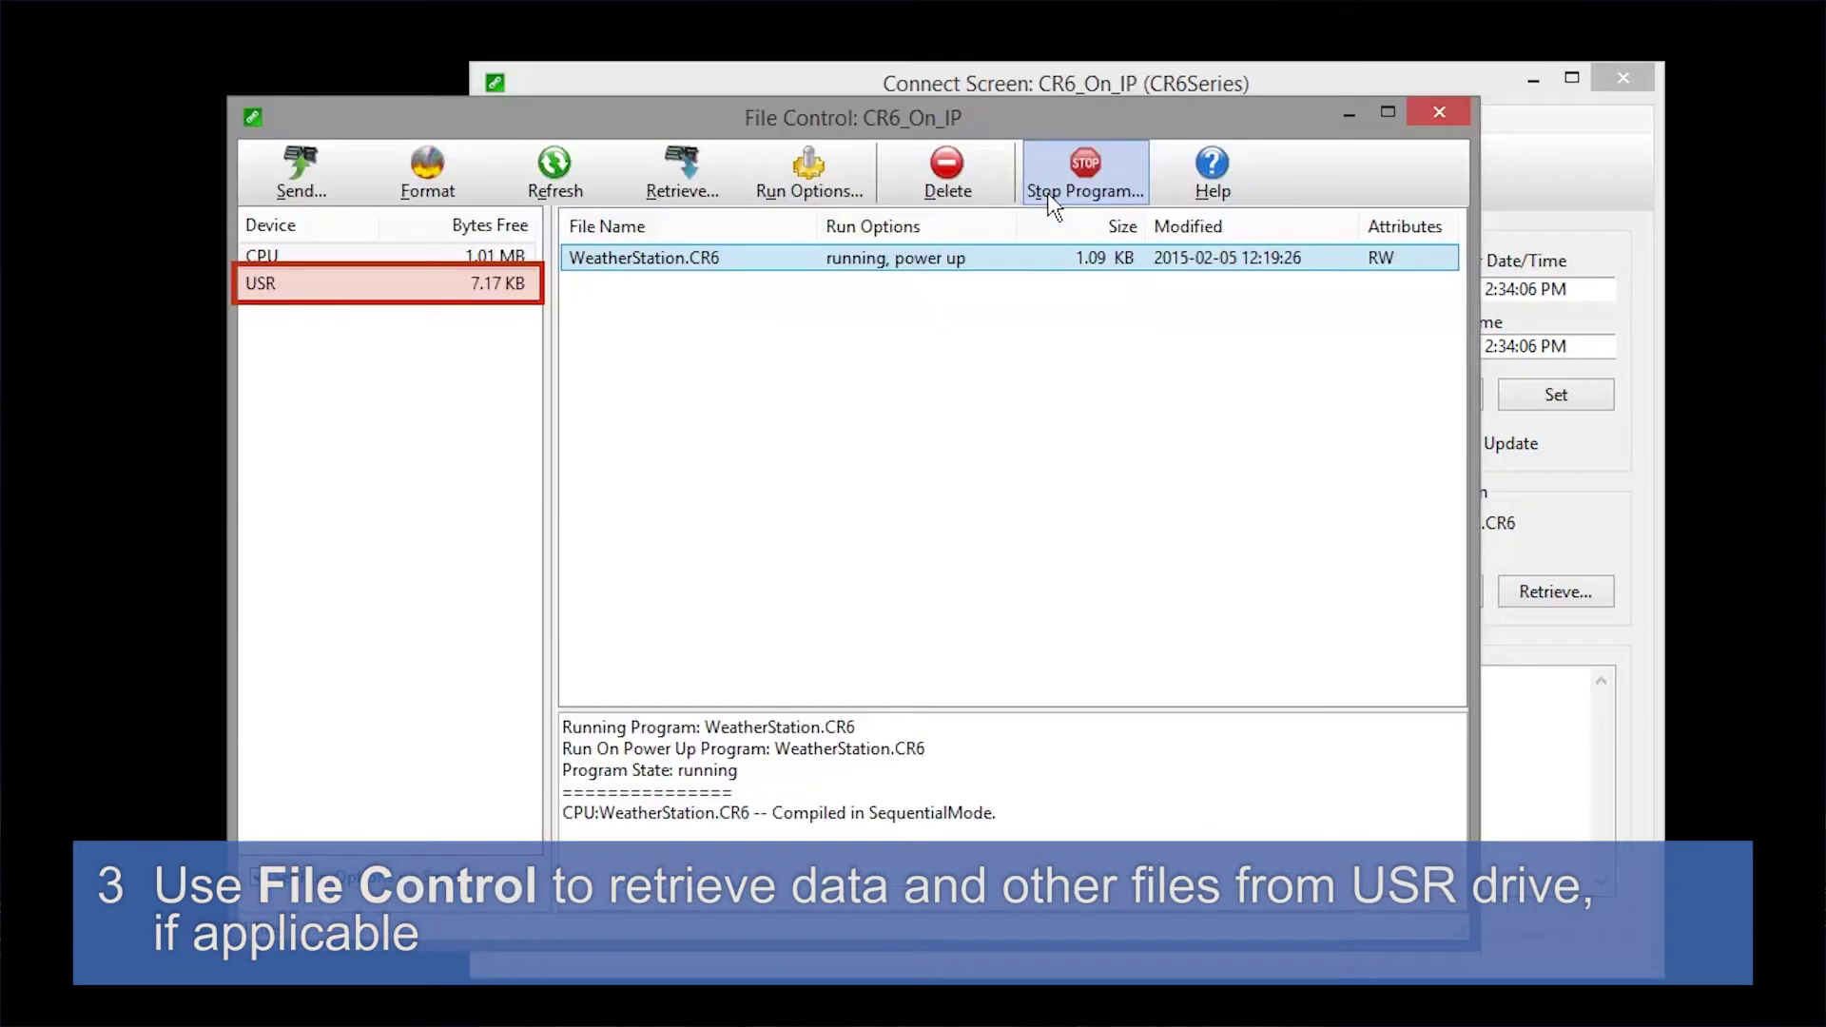
left_click(485, 288)
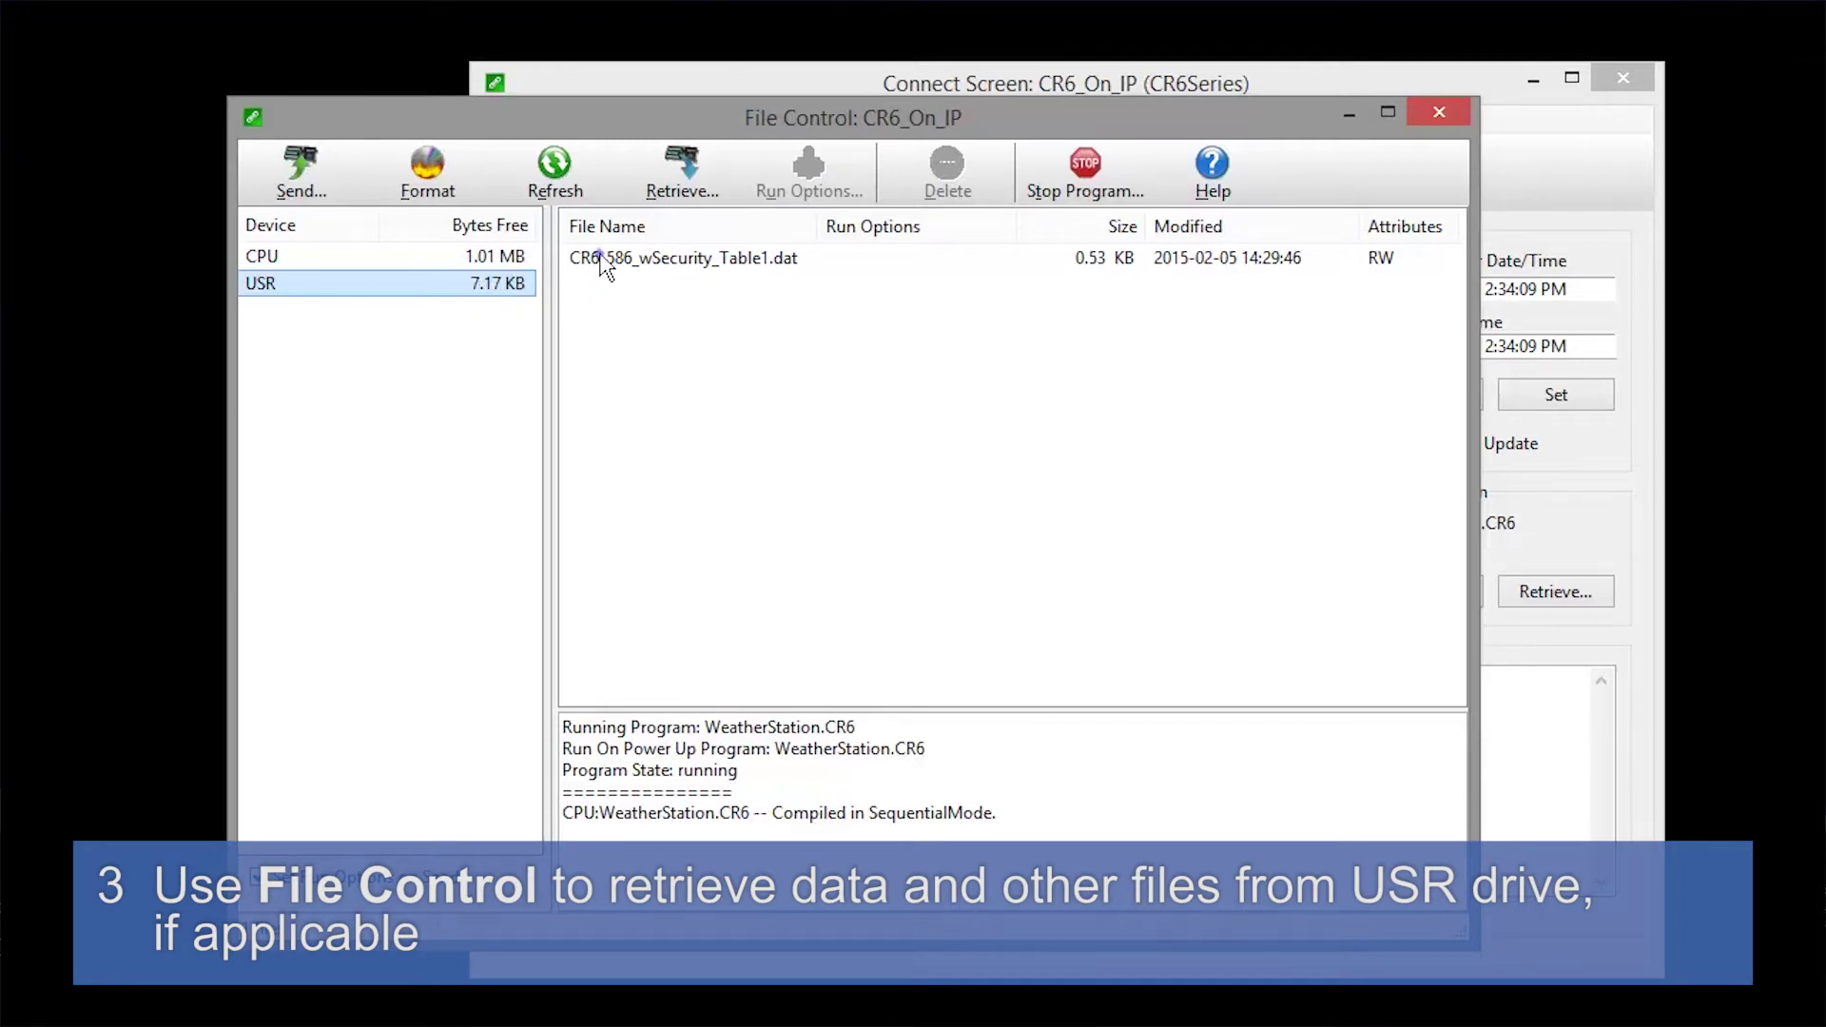
left_click(635, 256)
left_click(681, 189)
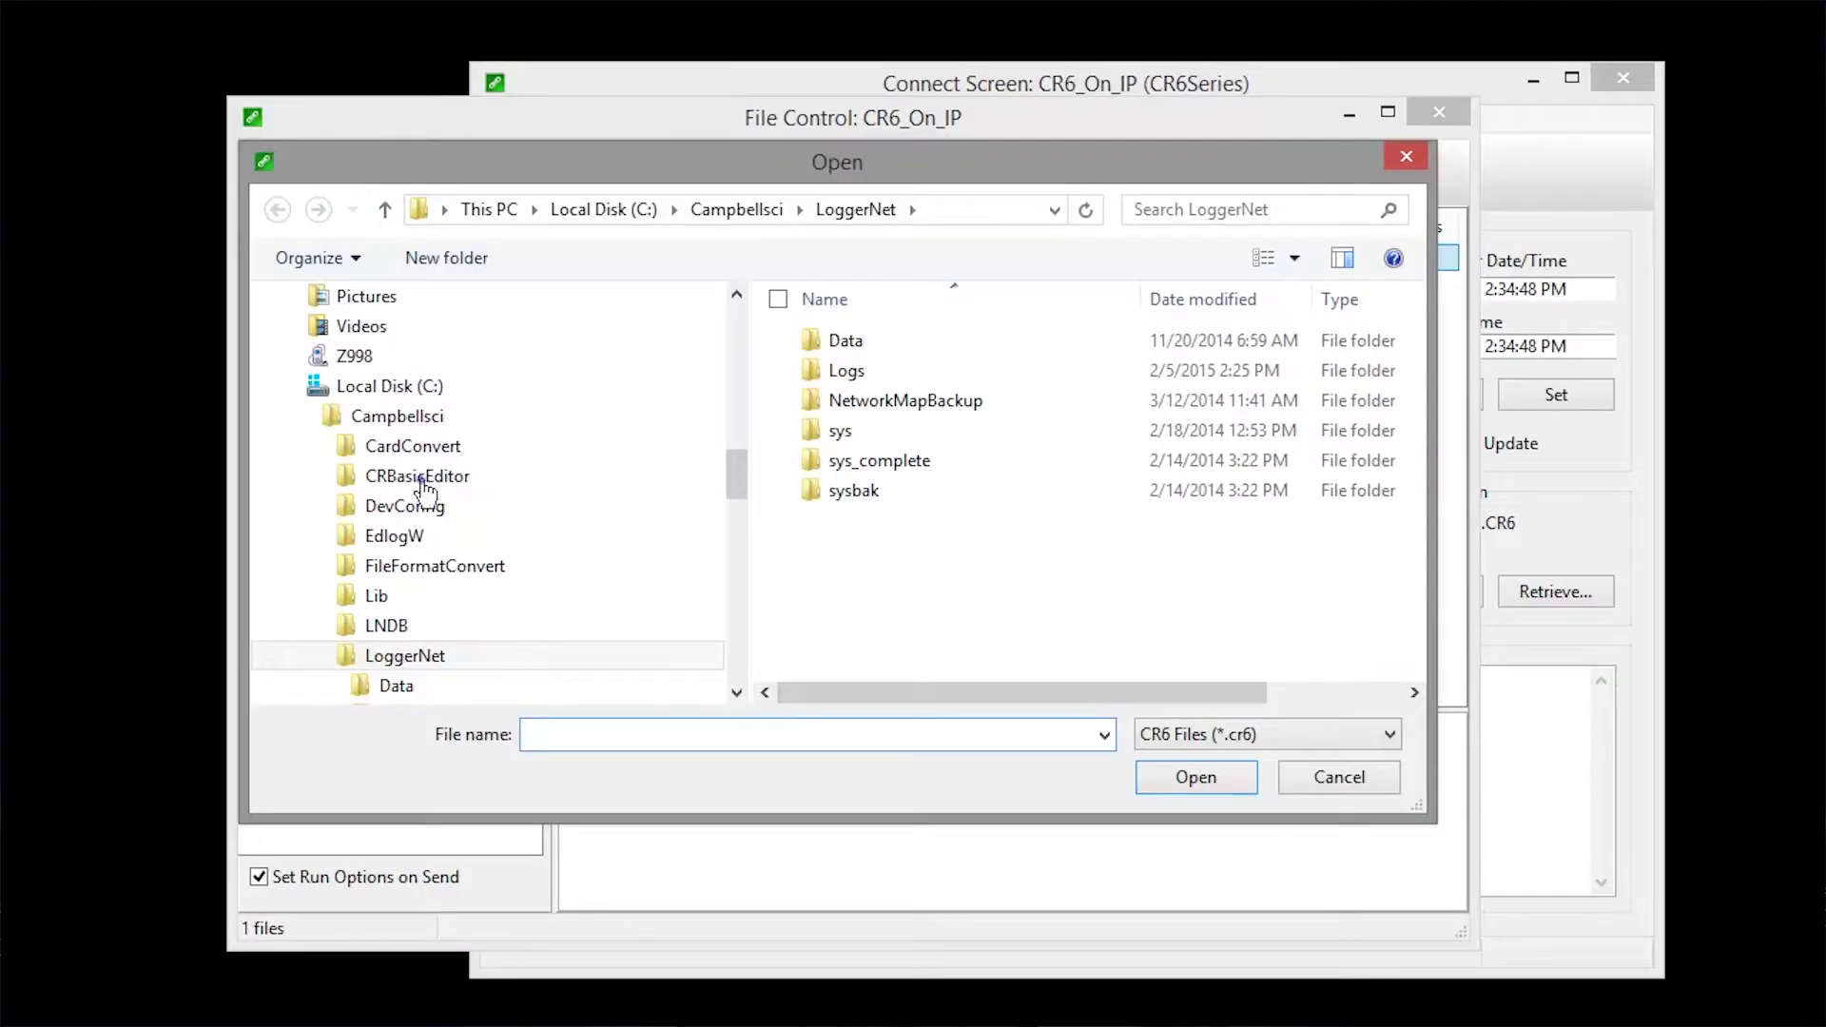
Step: Send default.CR6 from the CRBasicEditor folder to the datalogger, accepting the data-erase warning
left_click(419, 475)
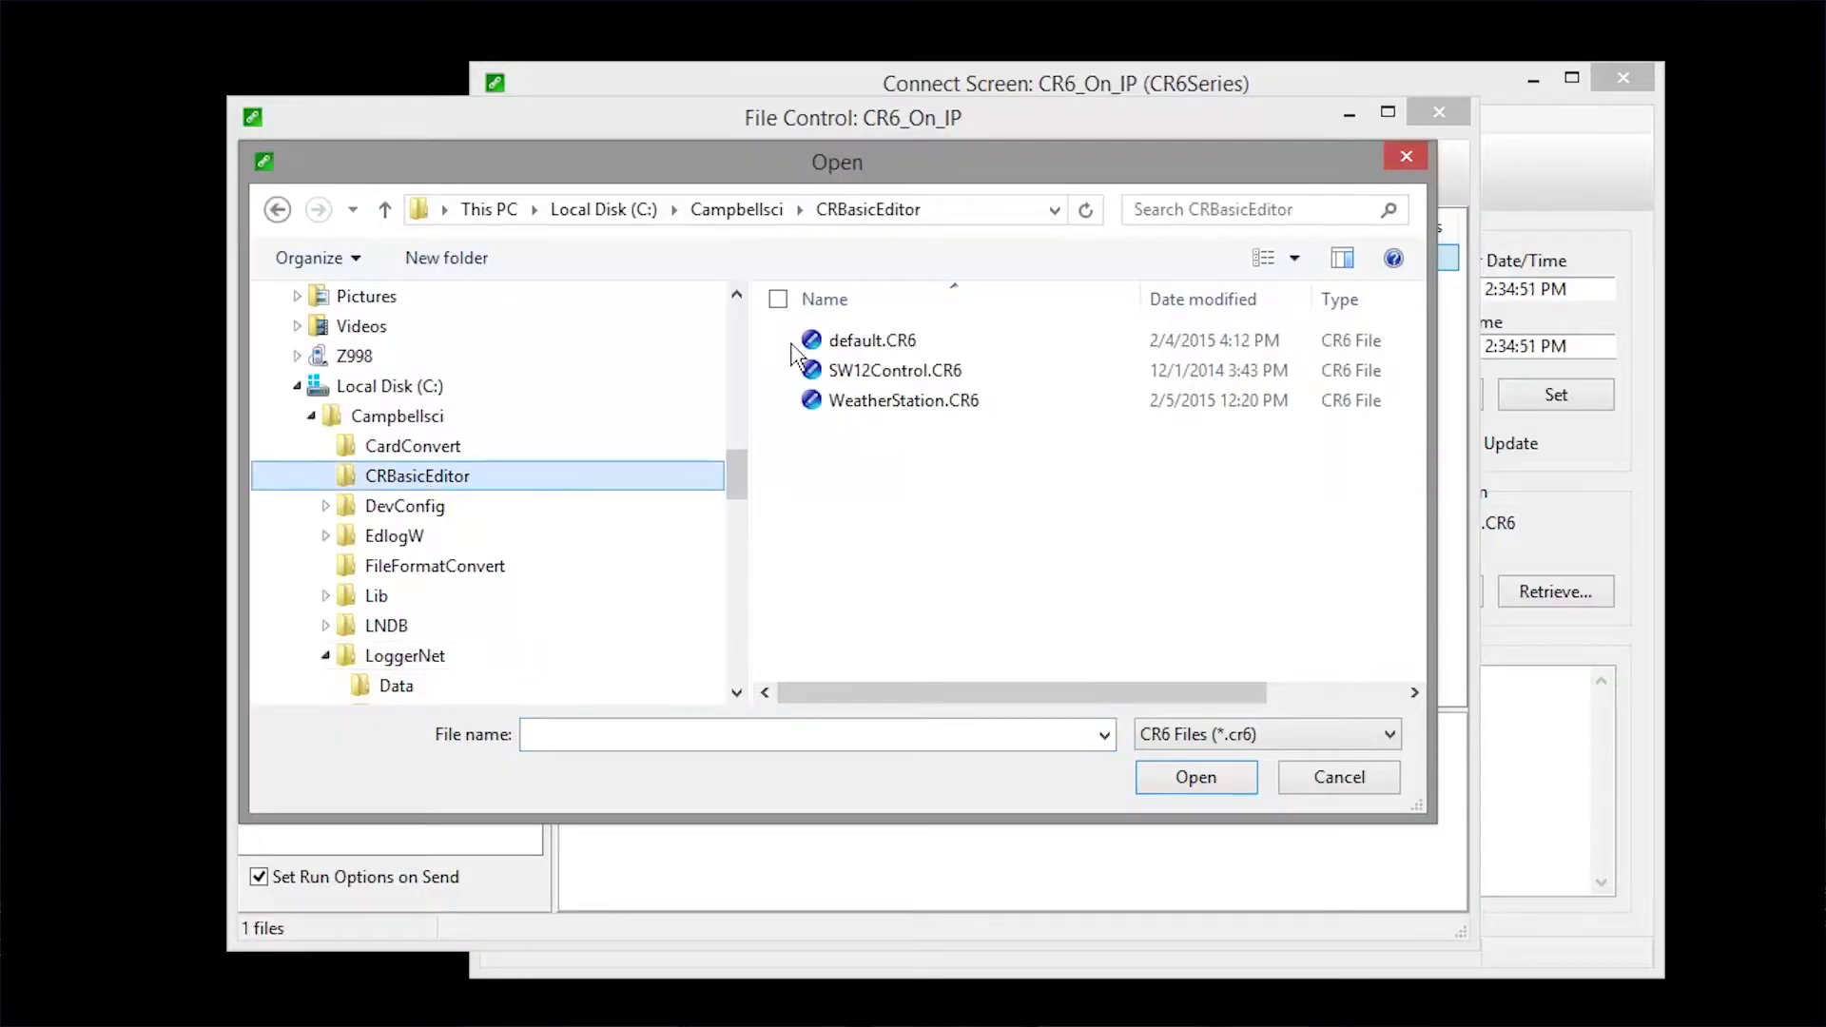
left_click(798, 344)
left_click(1222, 778)
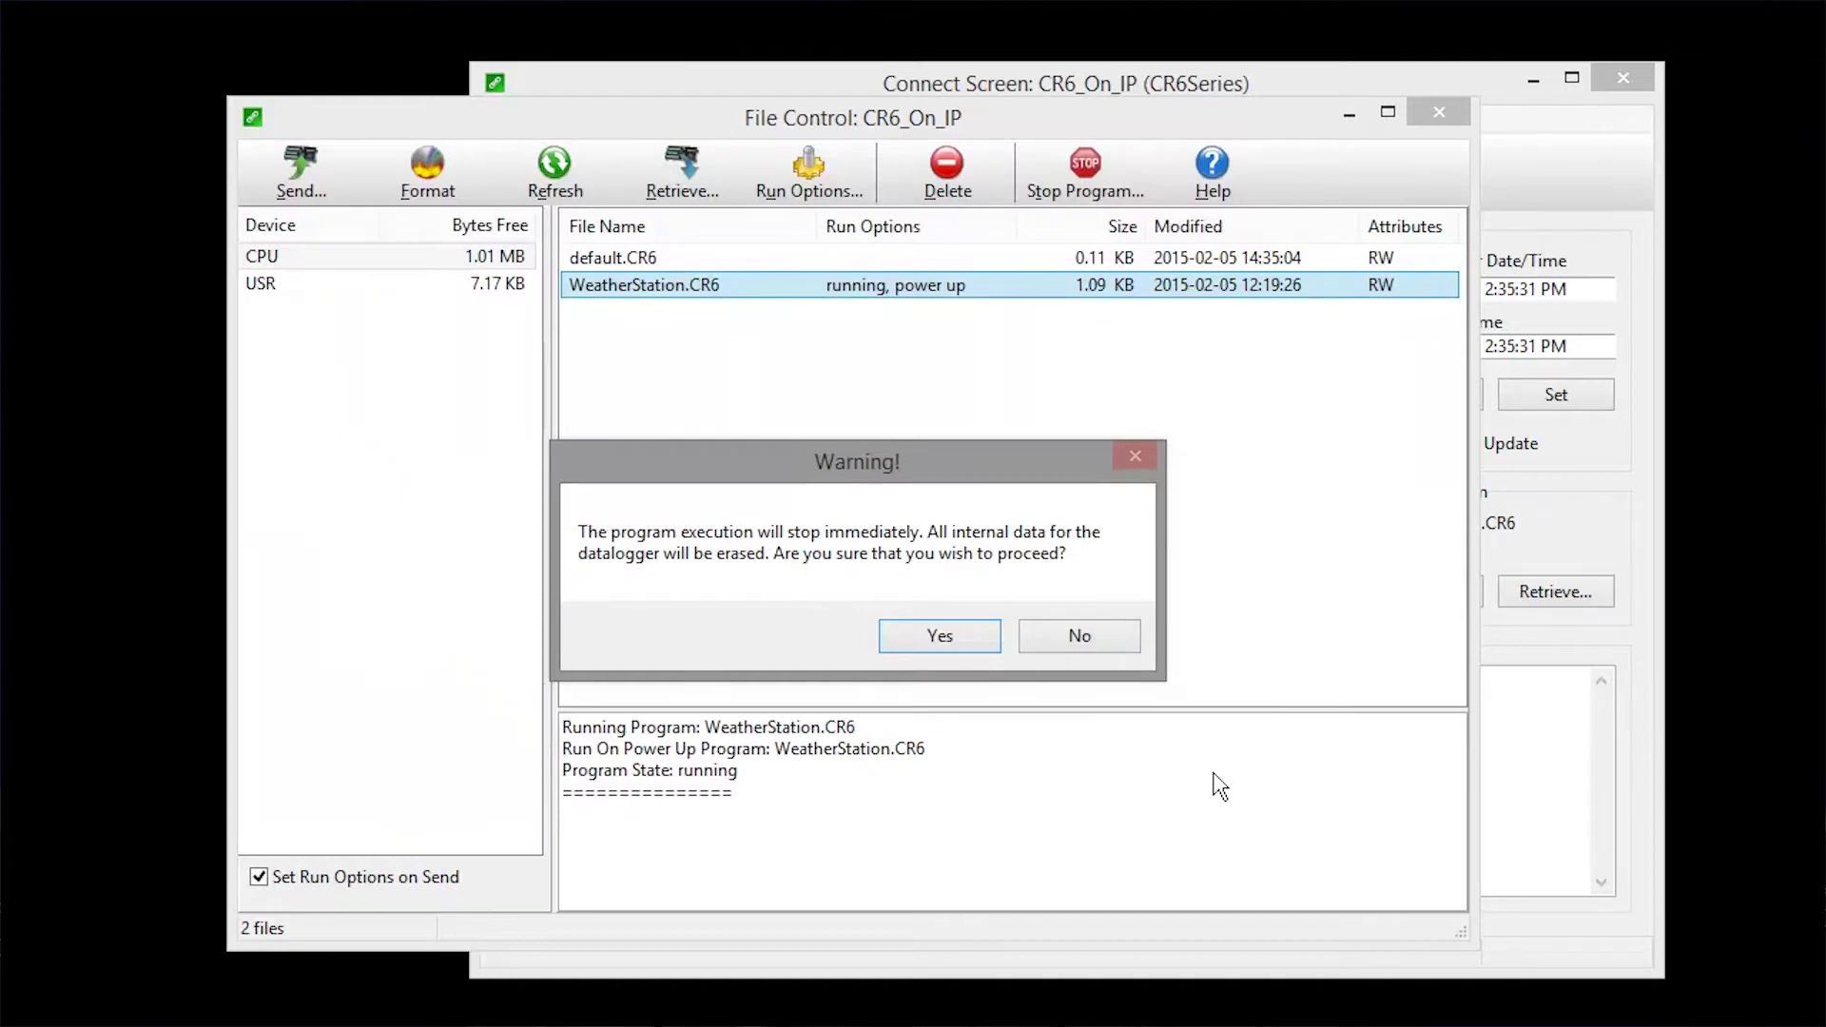
left_click(898, 635)
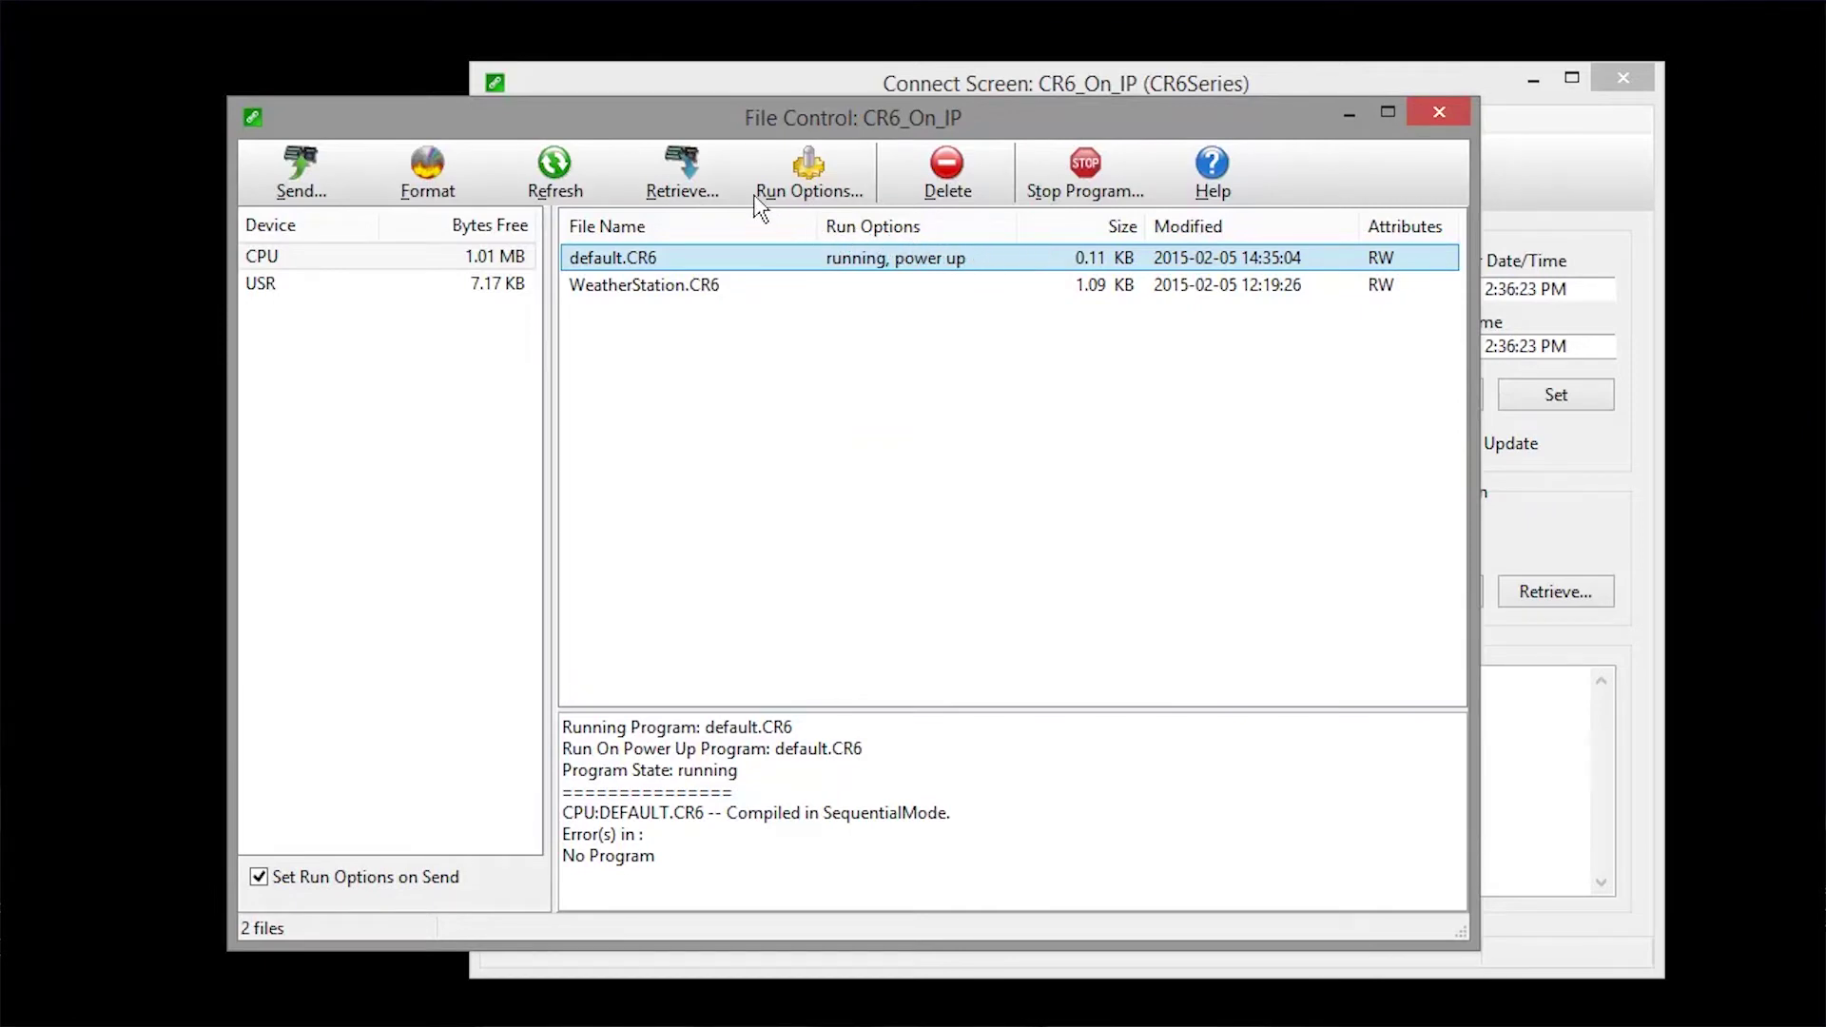
left_click(681, 77)
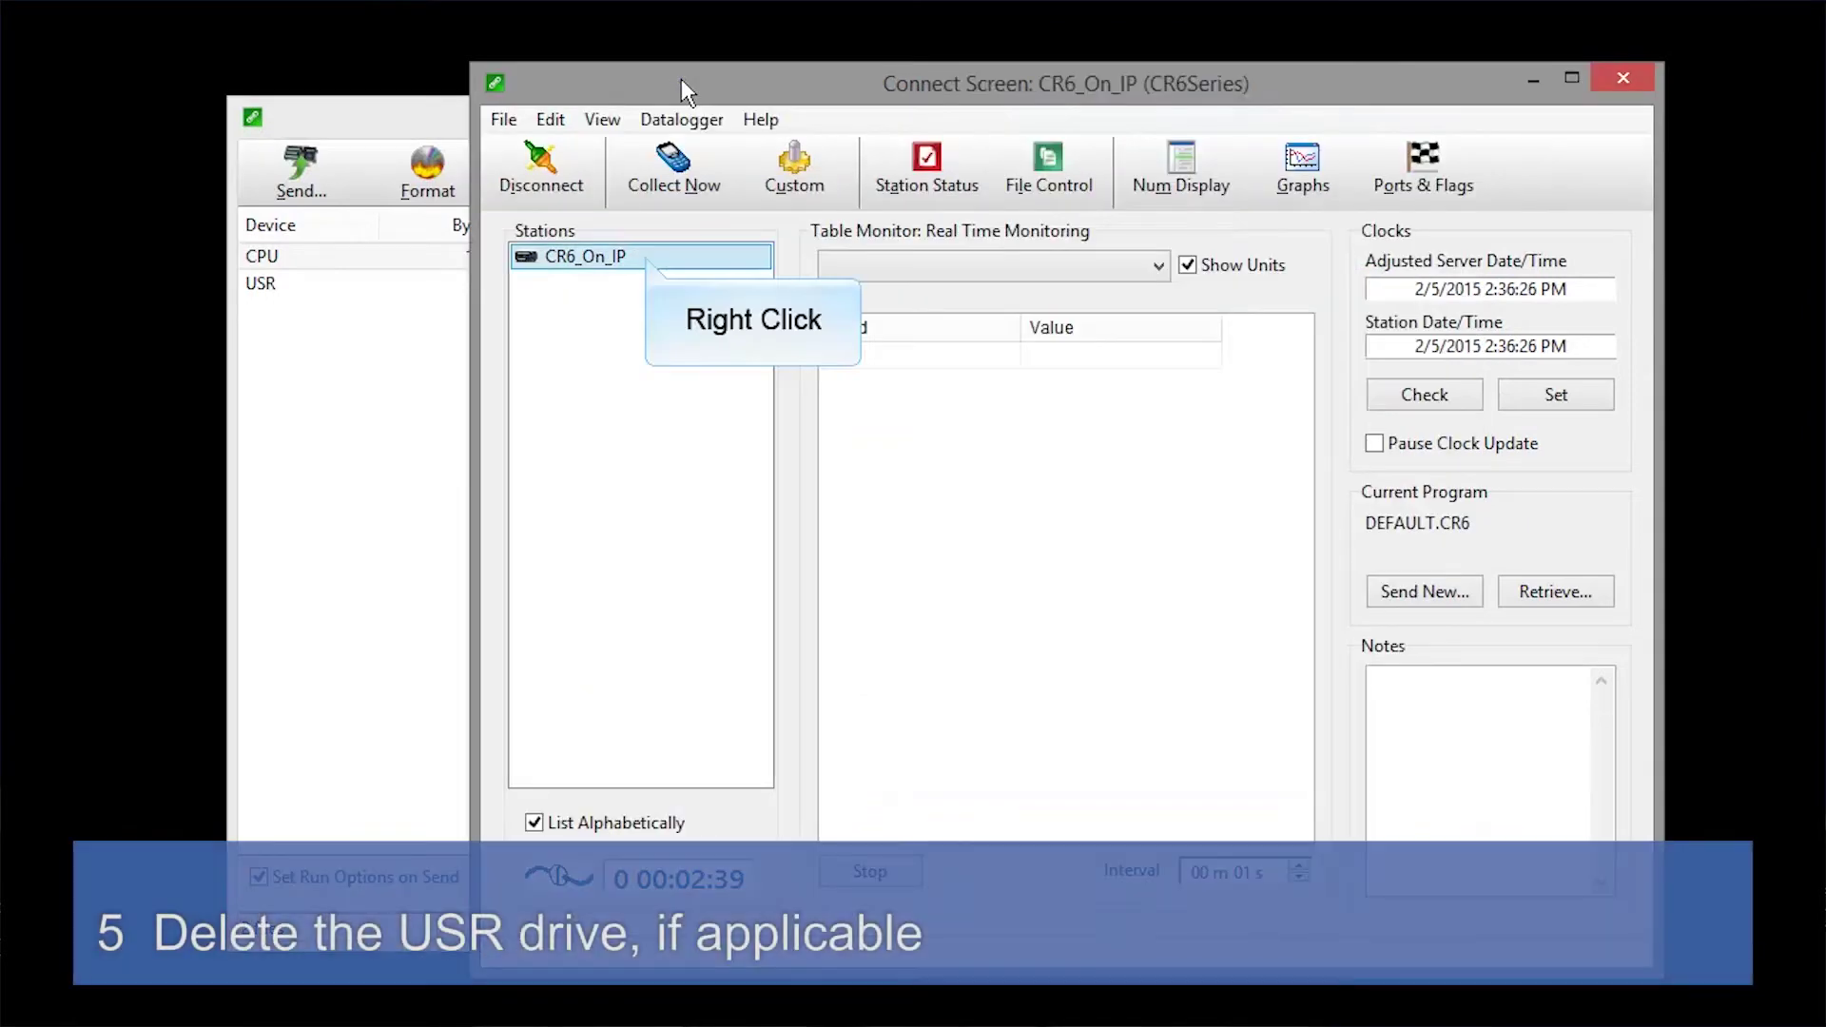
Step: In CR6_On_IP's Settings Editor, set USR: Drive Size to 0 and apply it
right_click(646, 255)
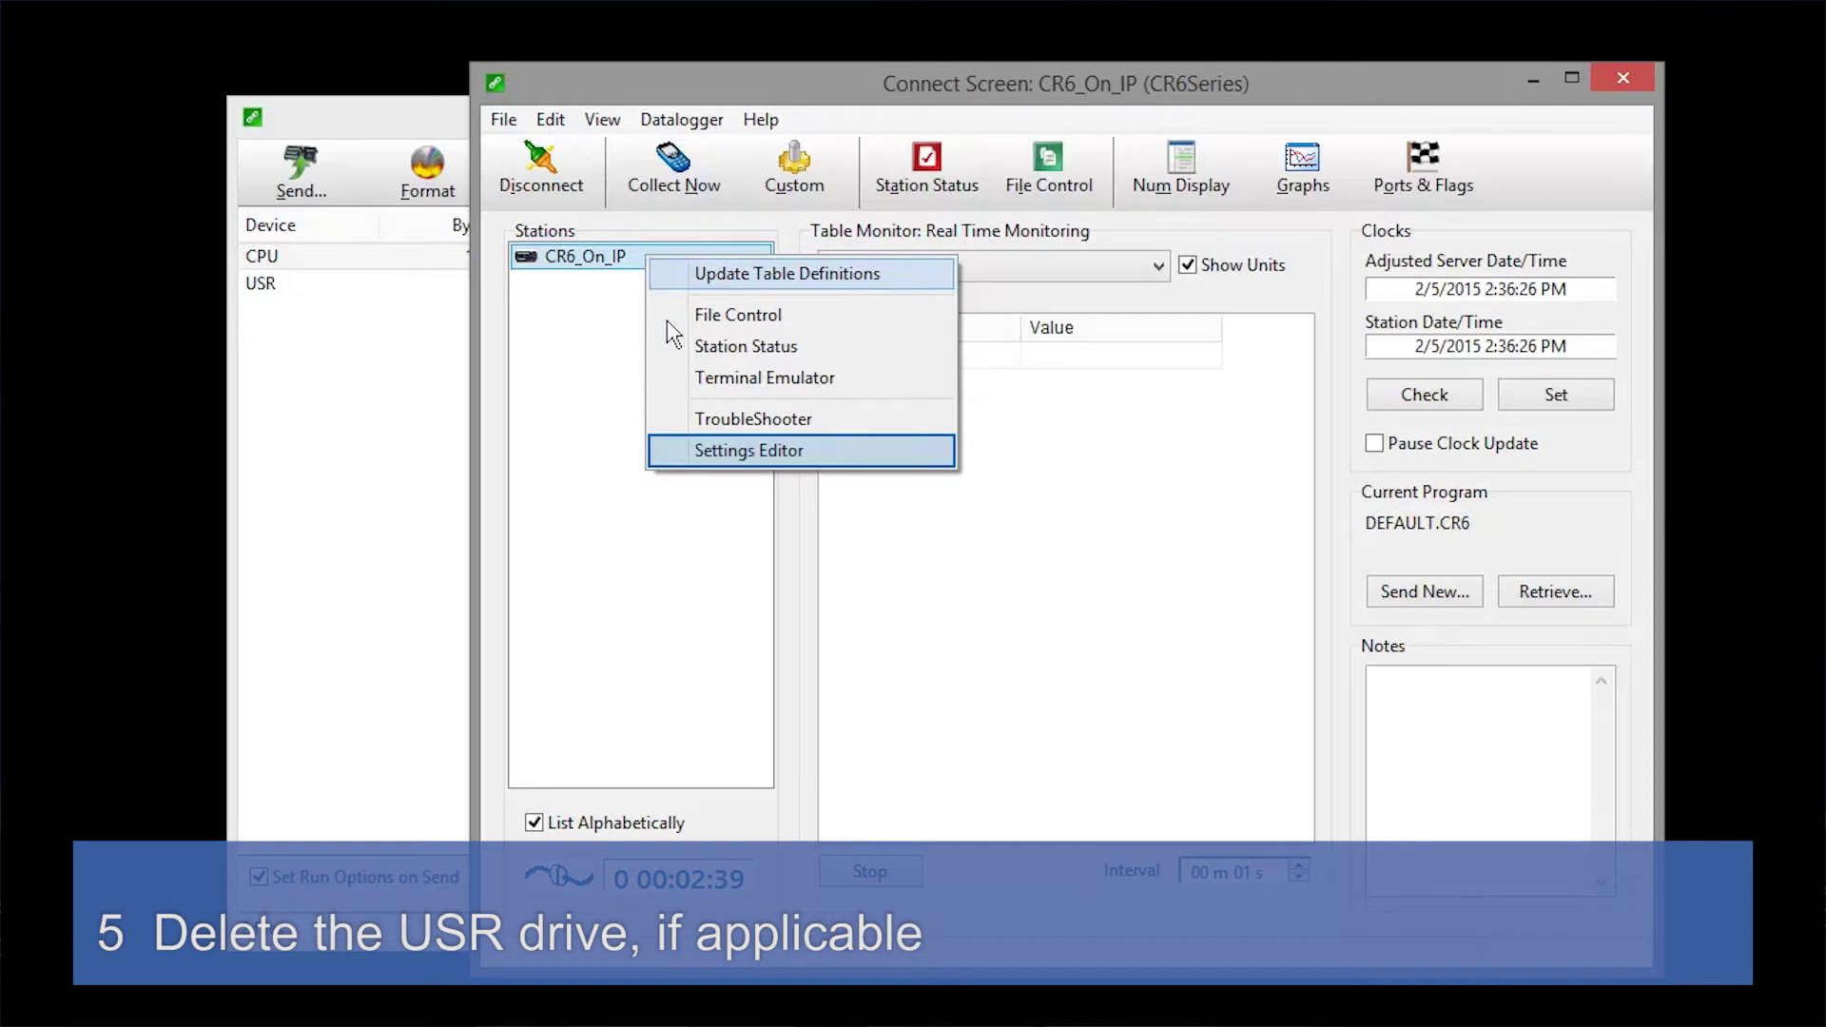
left_click(672, 451)
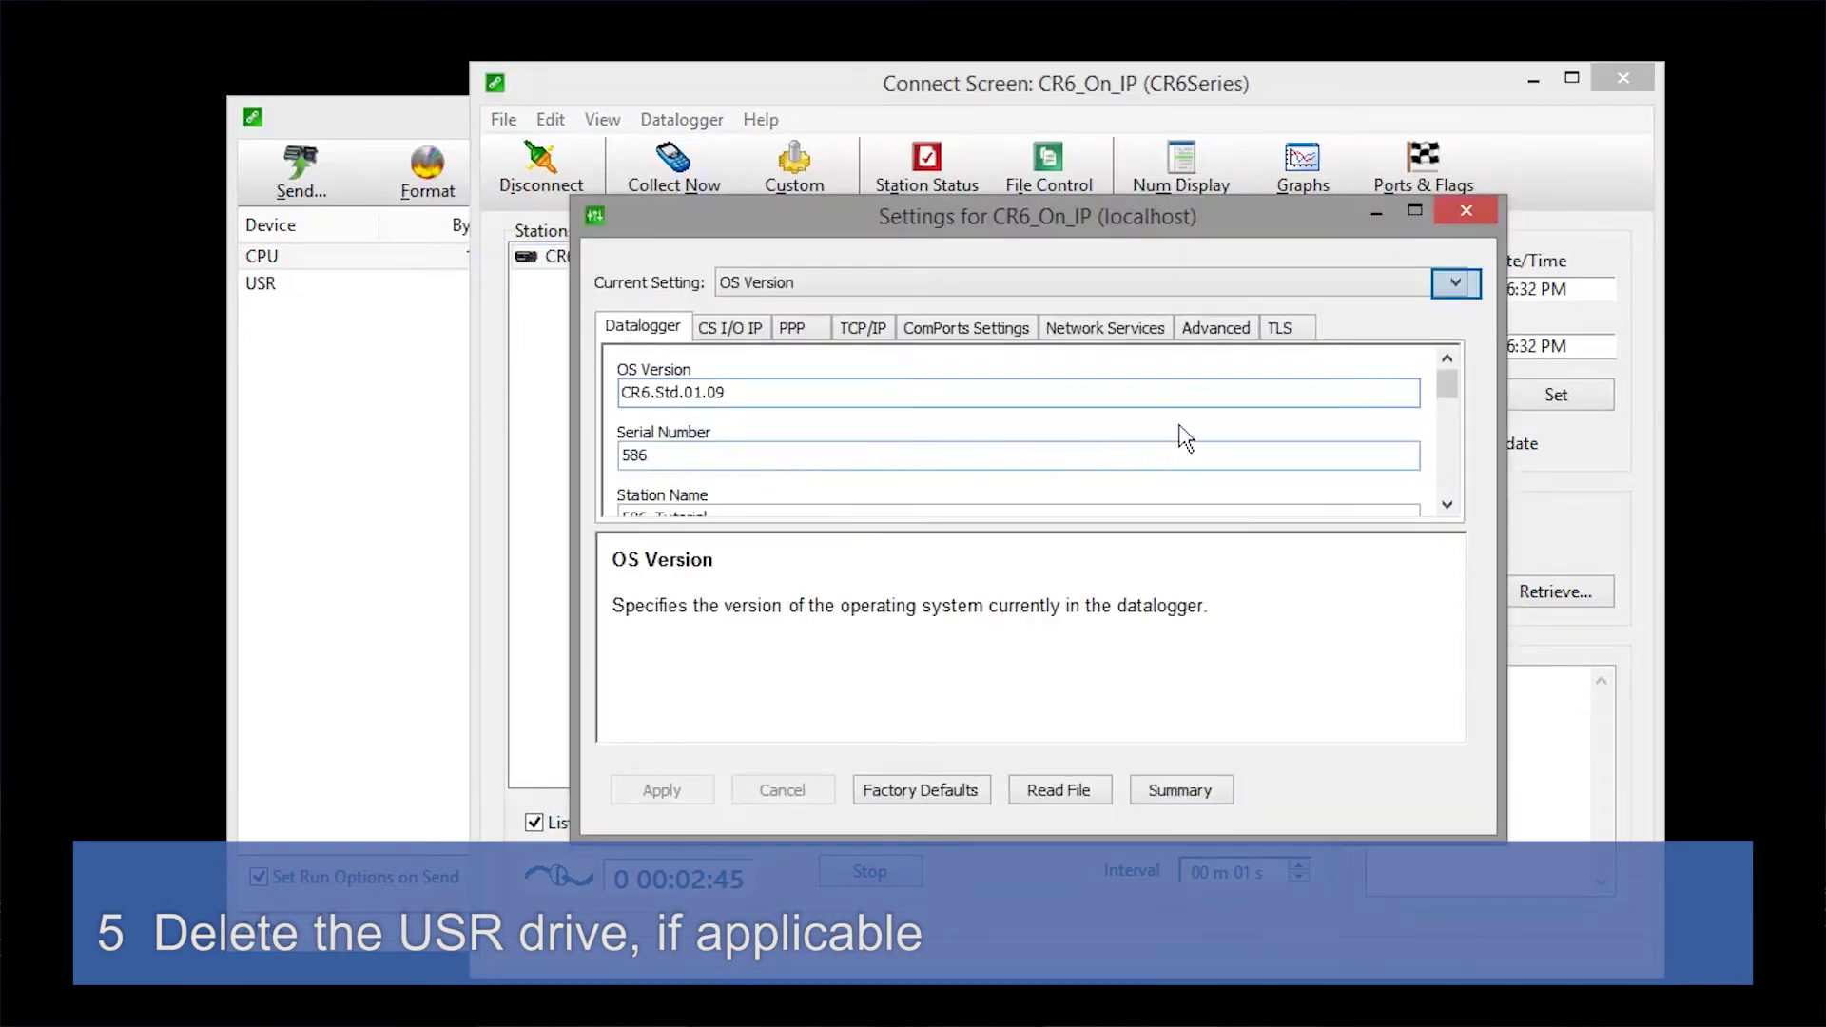
left_click(1455, 284)
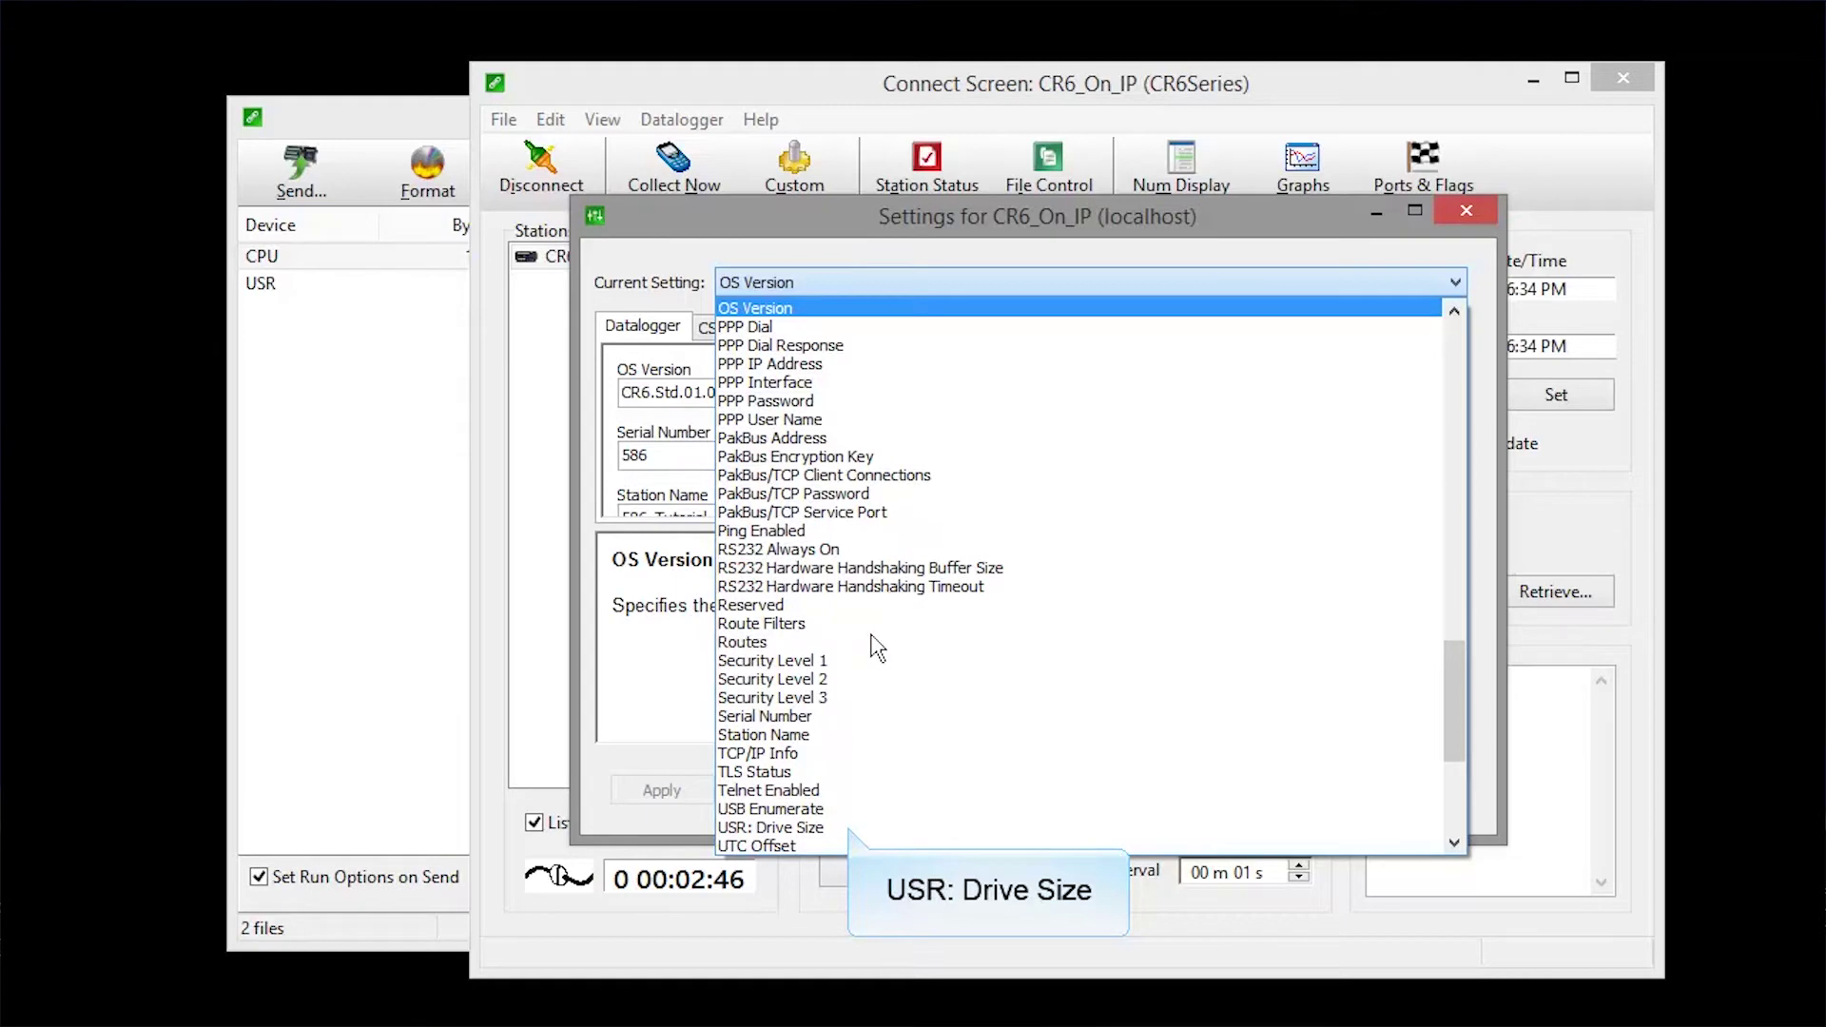
left_click(843, 826)
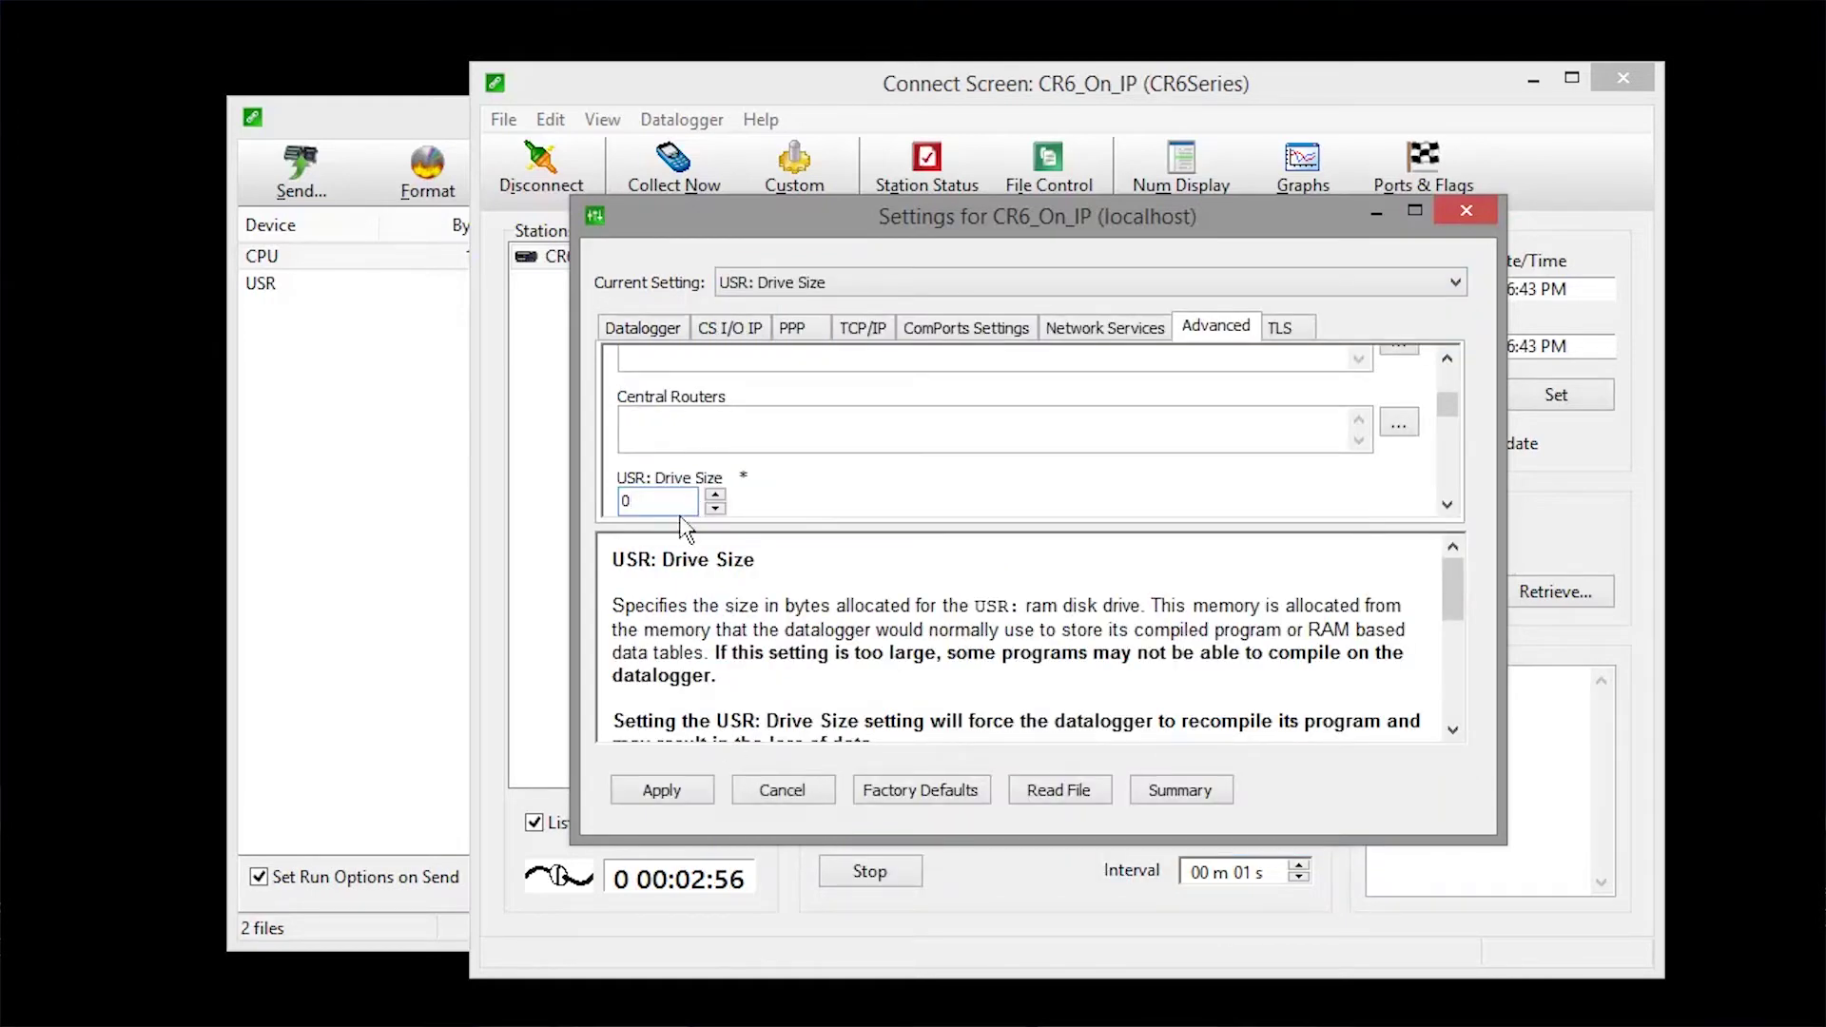
left_click(670, 787)
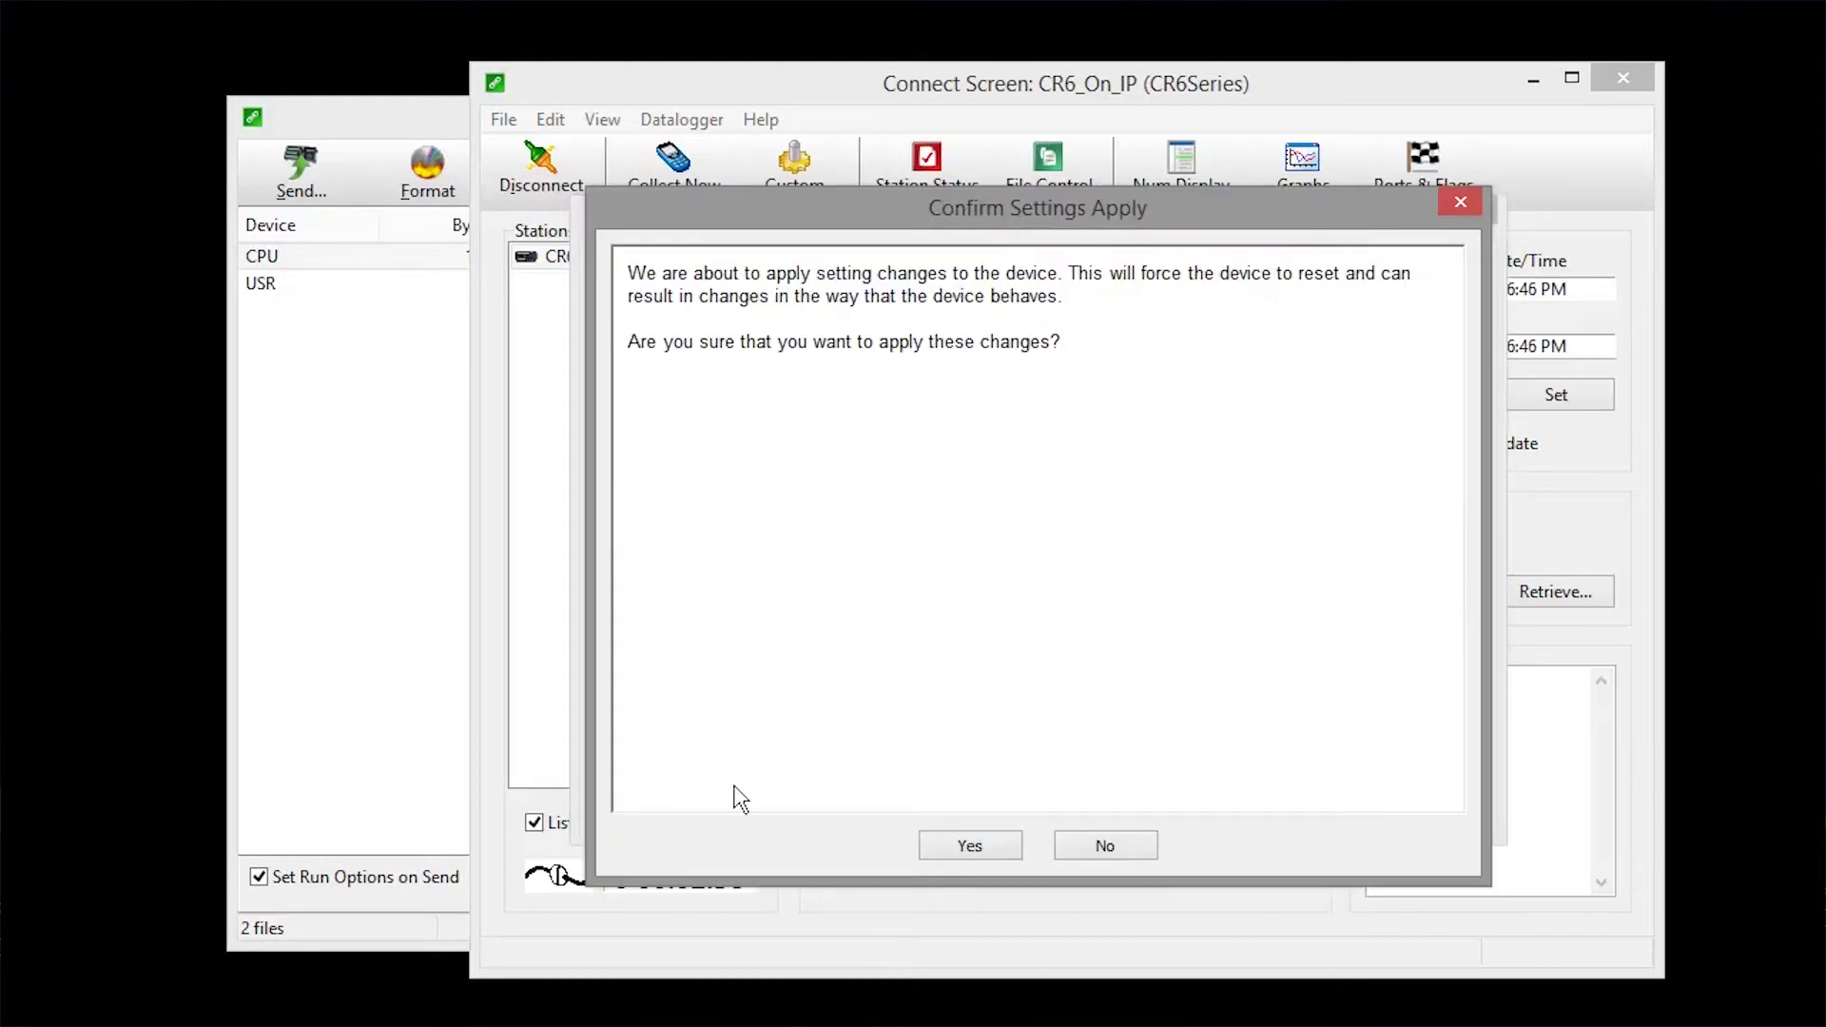
left_click(963, 845)
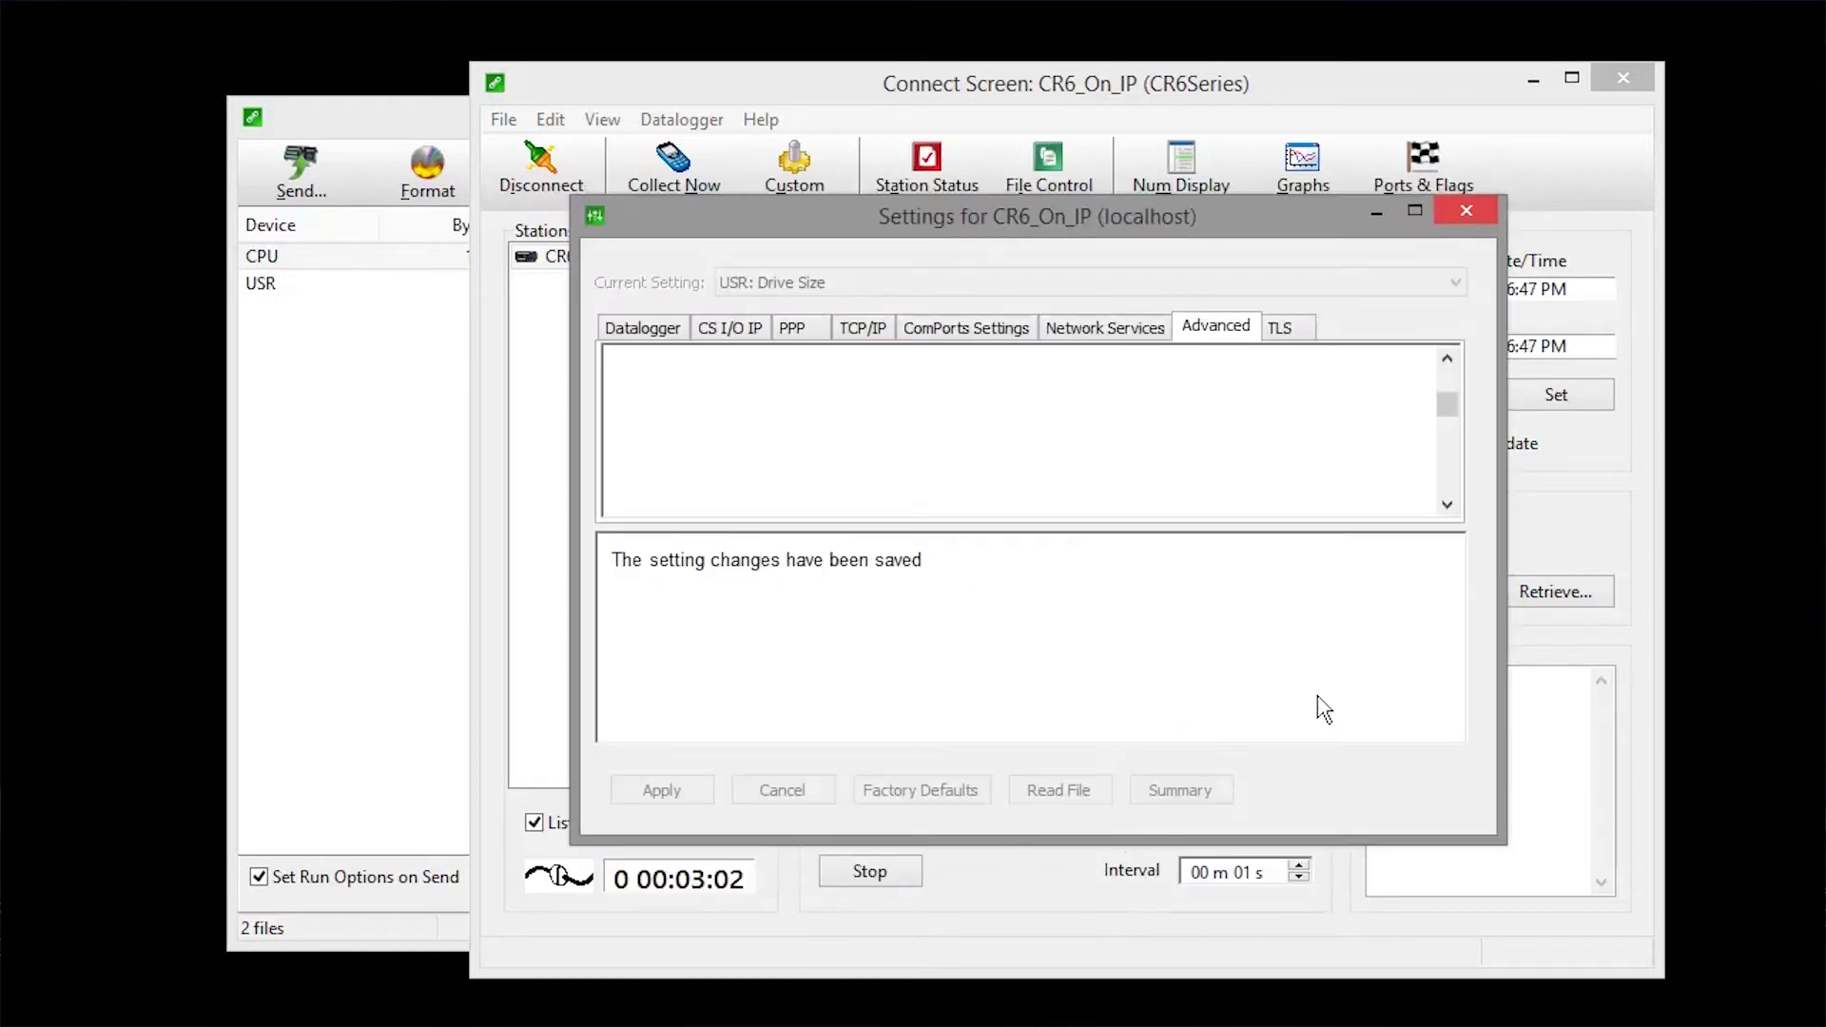
left_click(1452, 210)
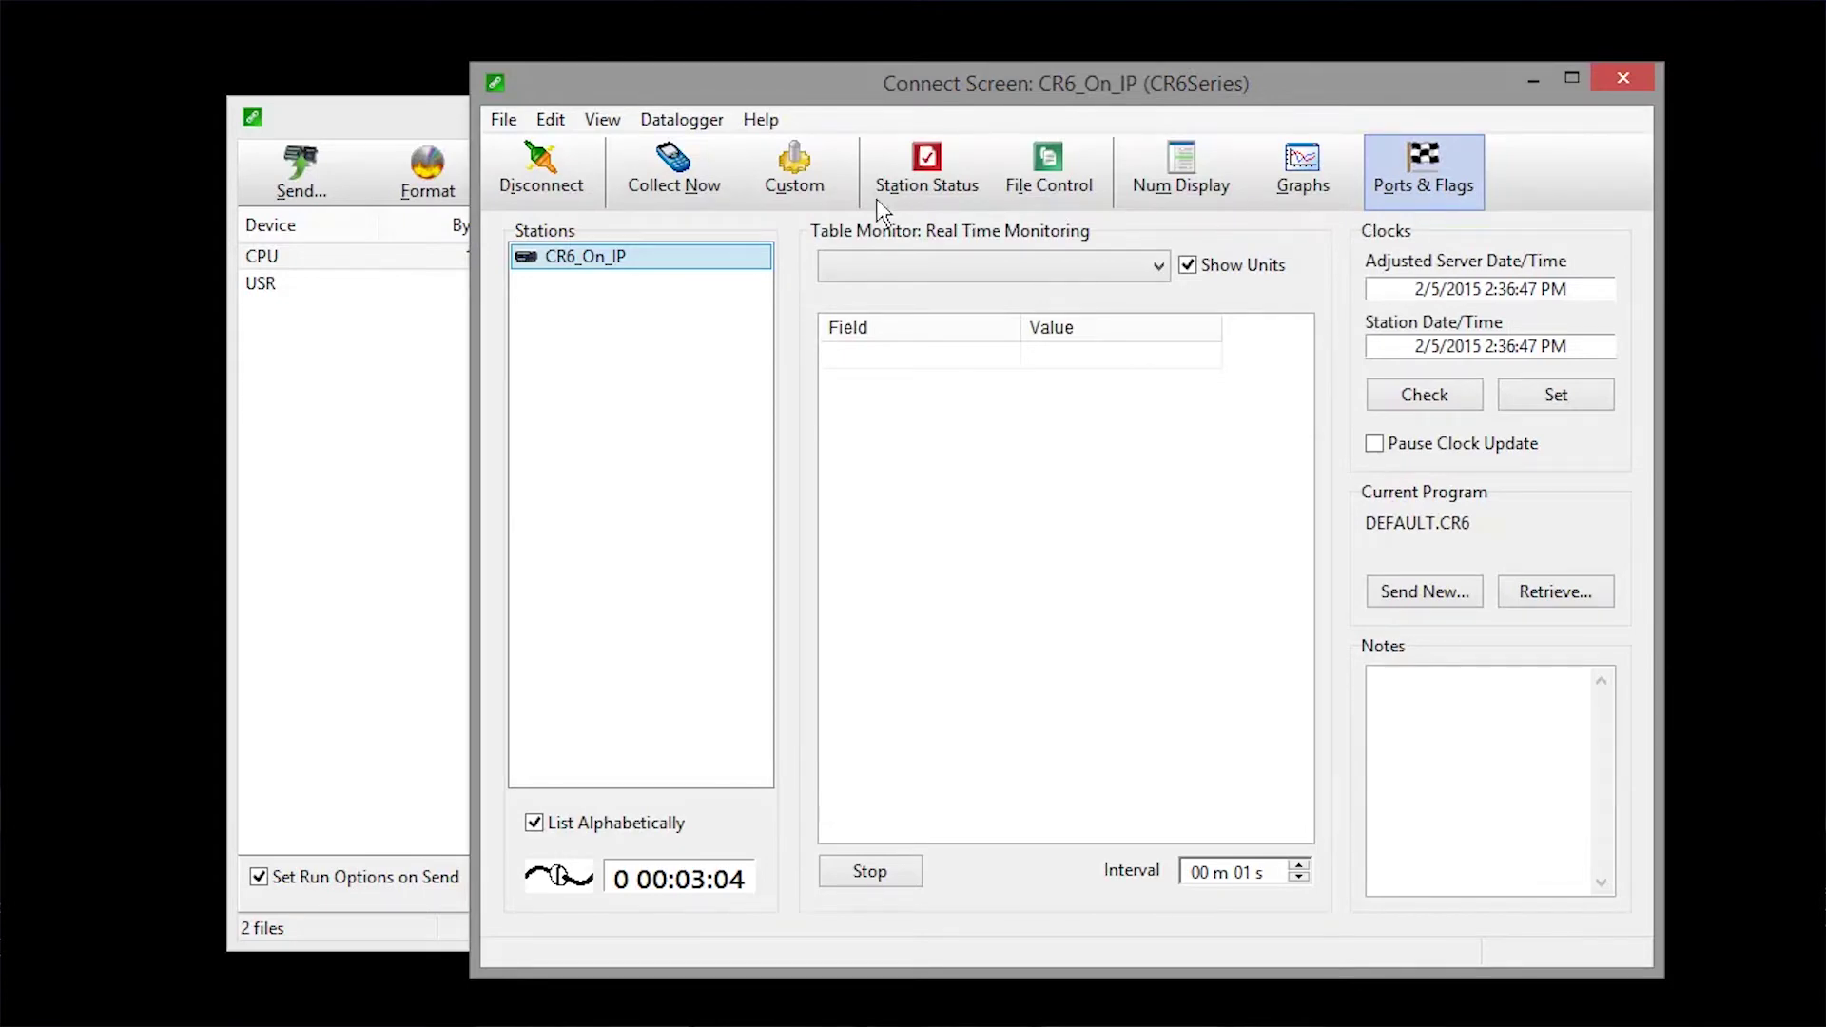
Step: Refresh File Control to confirm USR is gone, then browse to C:\Campbellsci\Lib\OperatingSystems
left_click(347, 113)
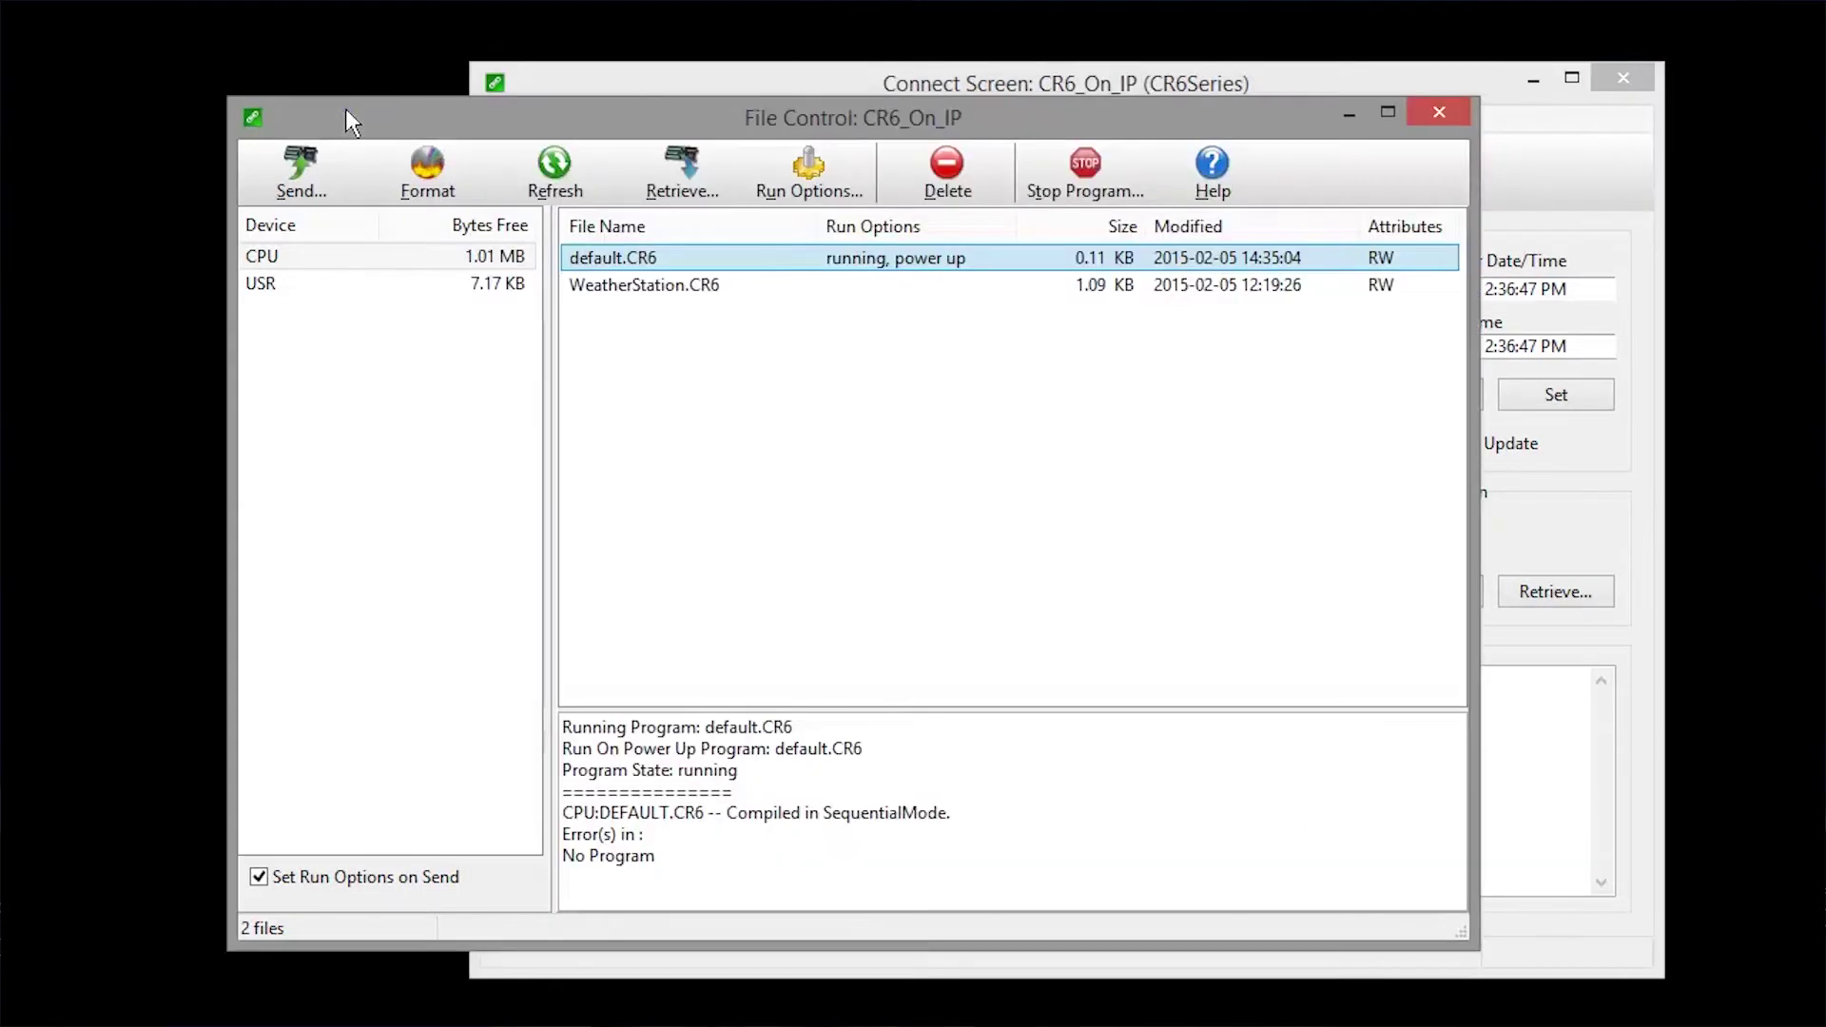
left_click(518, 186)
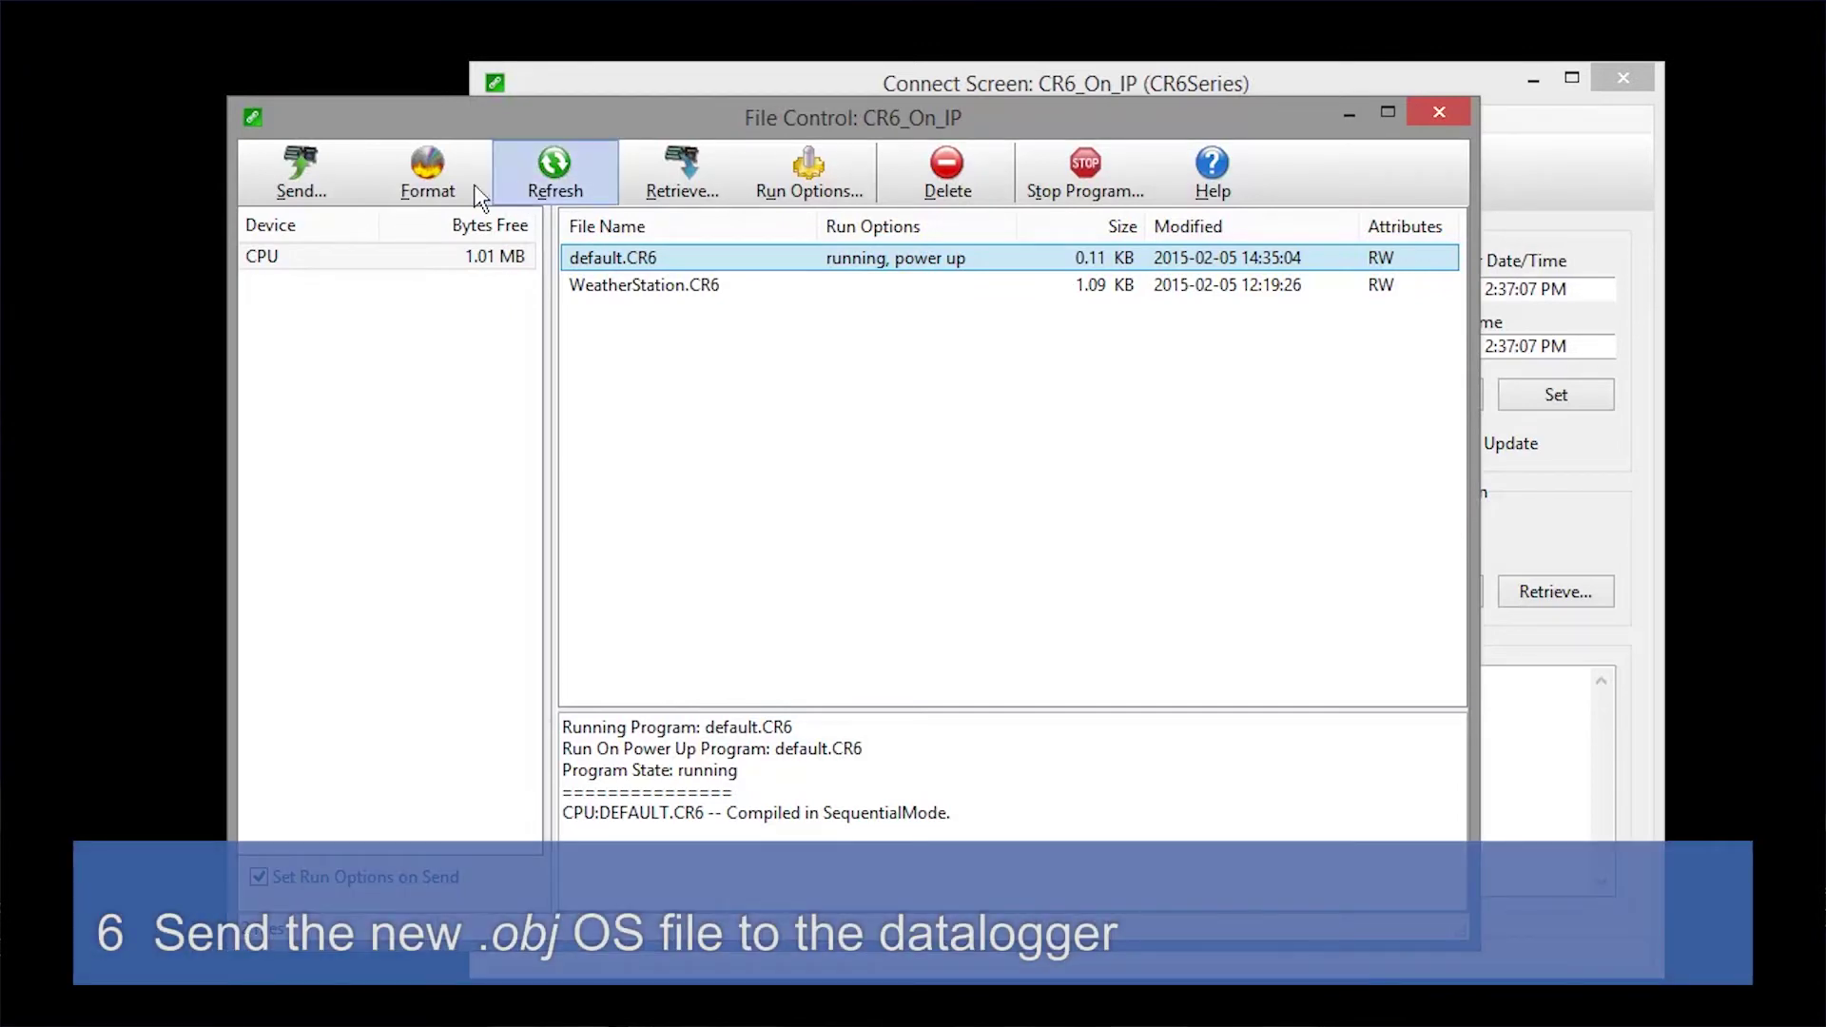
left_click(336, 187)
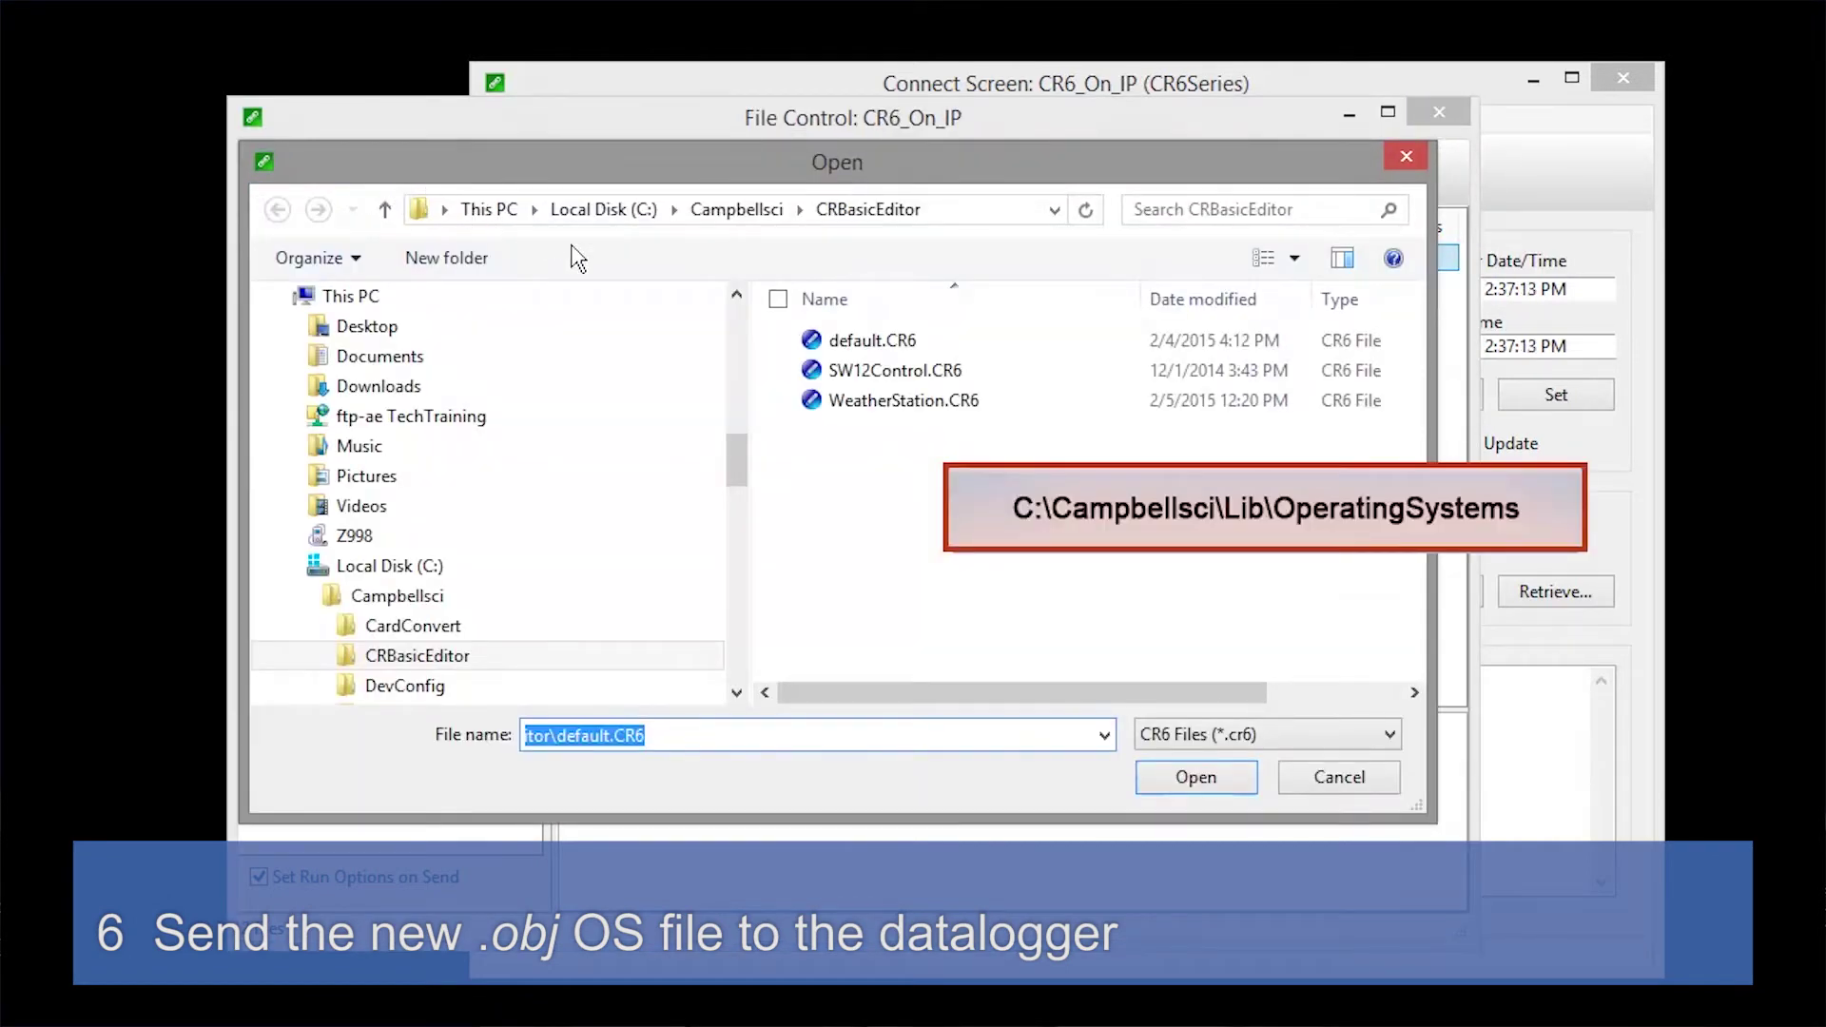
scroll(738, 677, "down", 4)
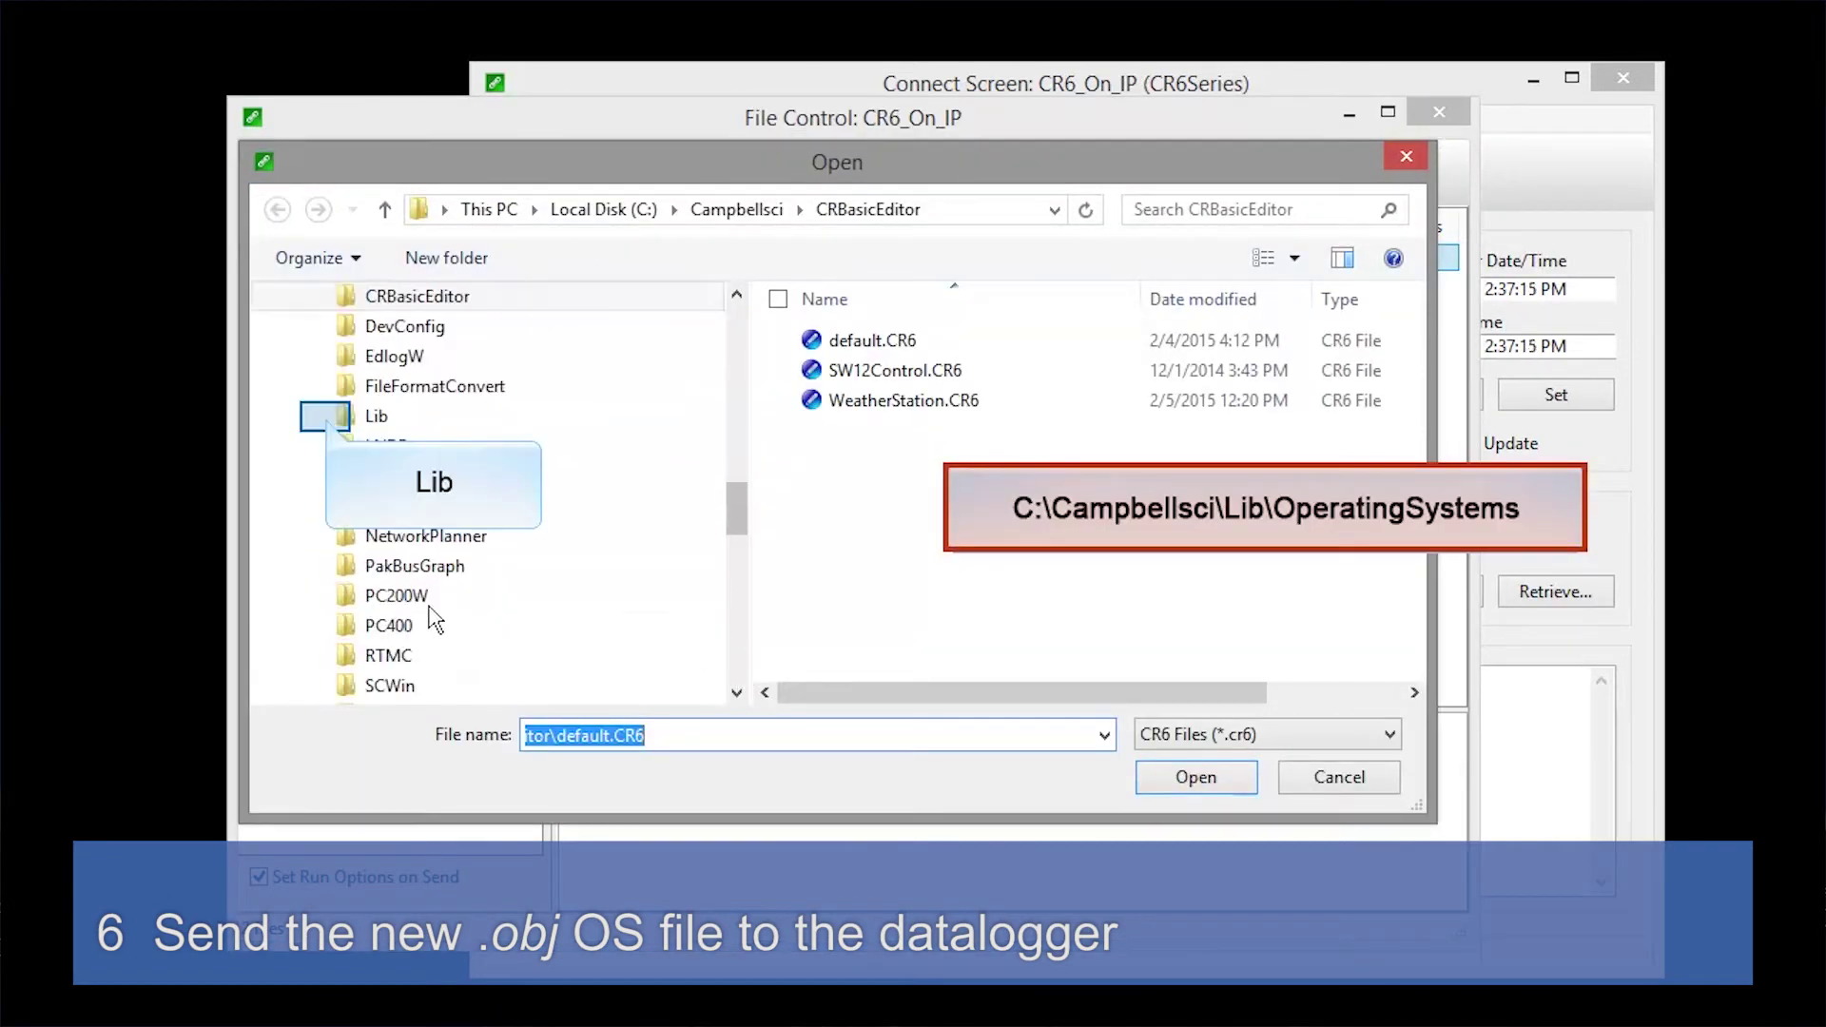
left_click(327, 418)
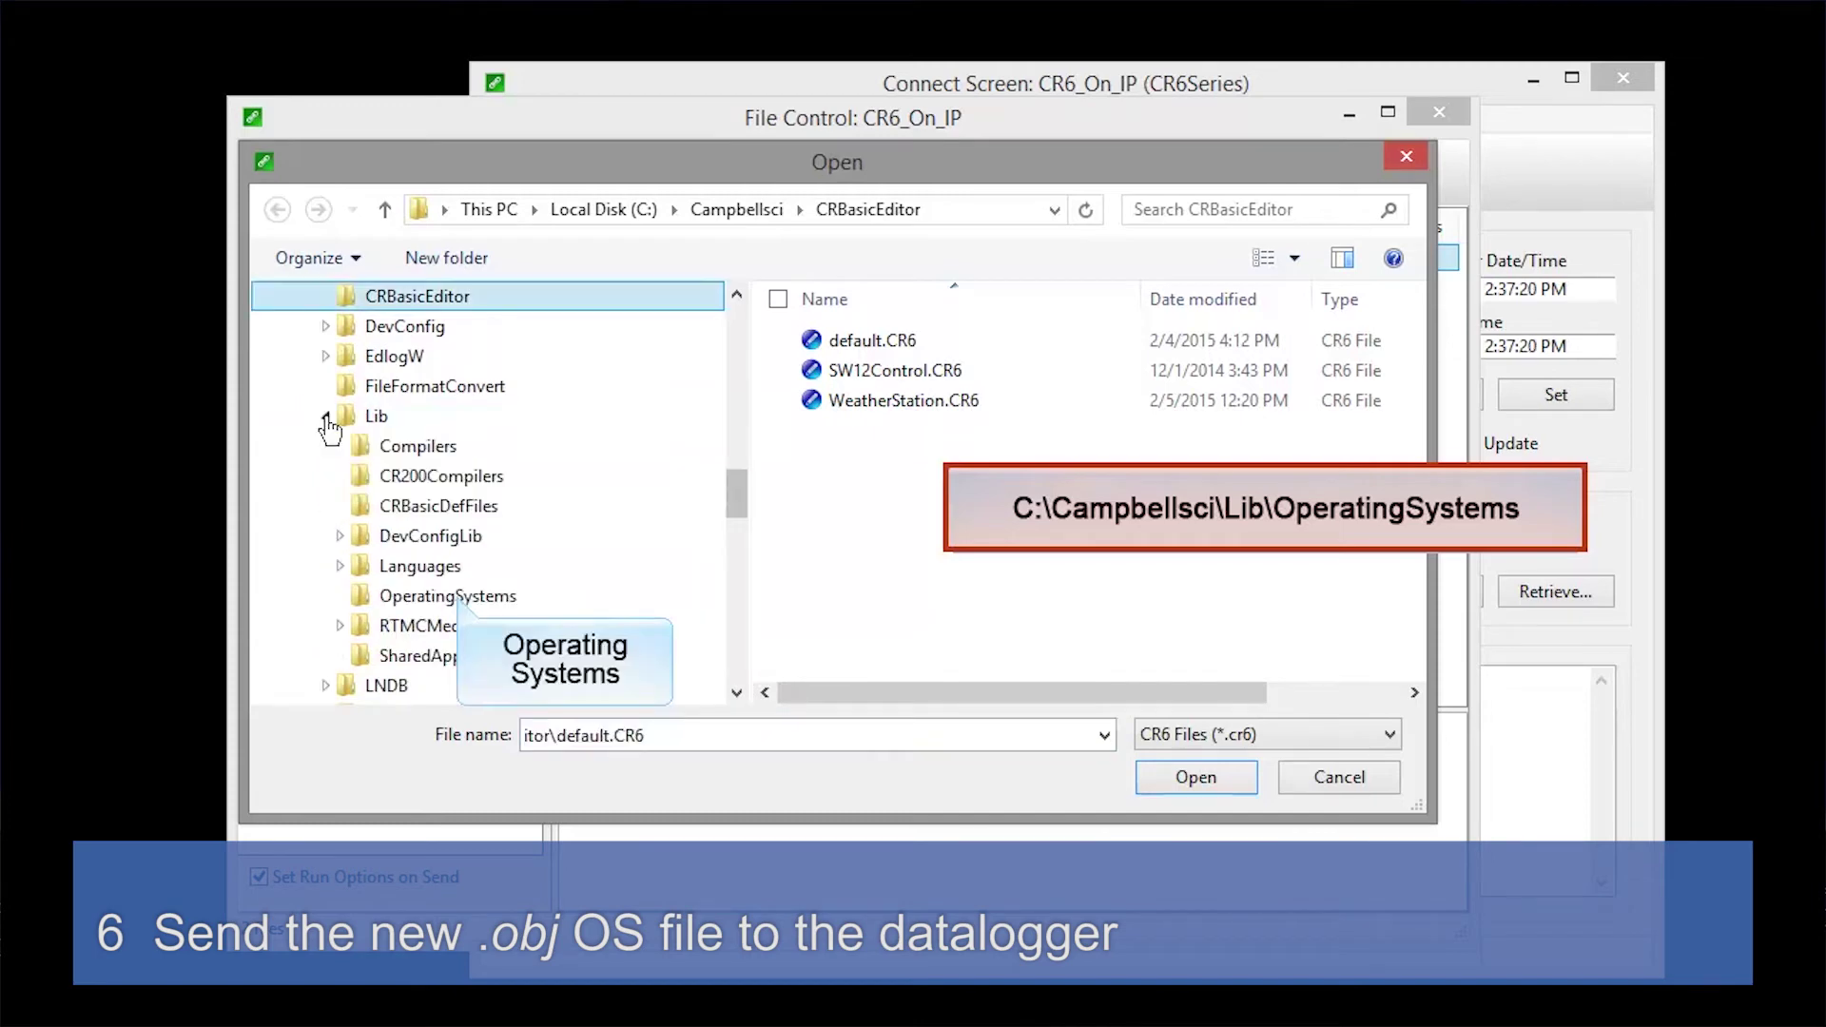
left_click(475, 597)
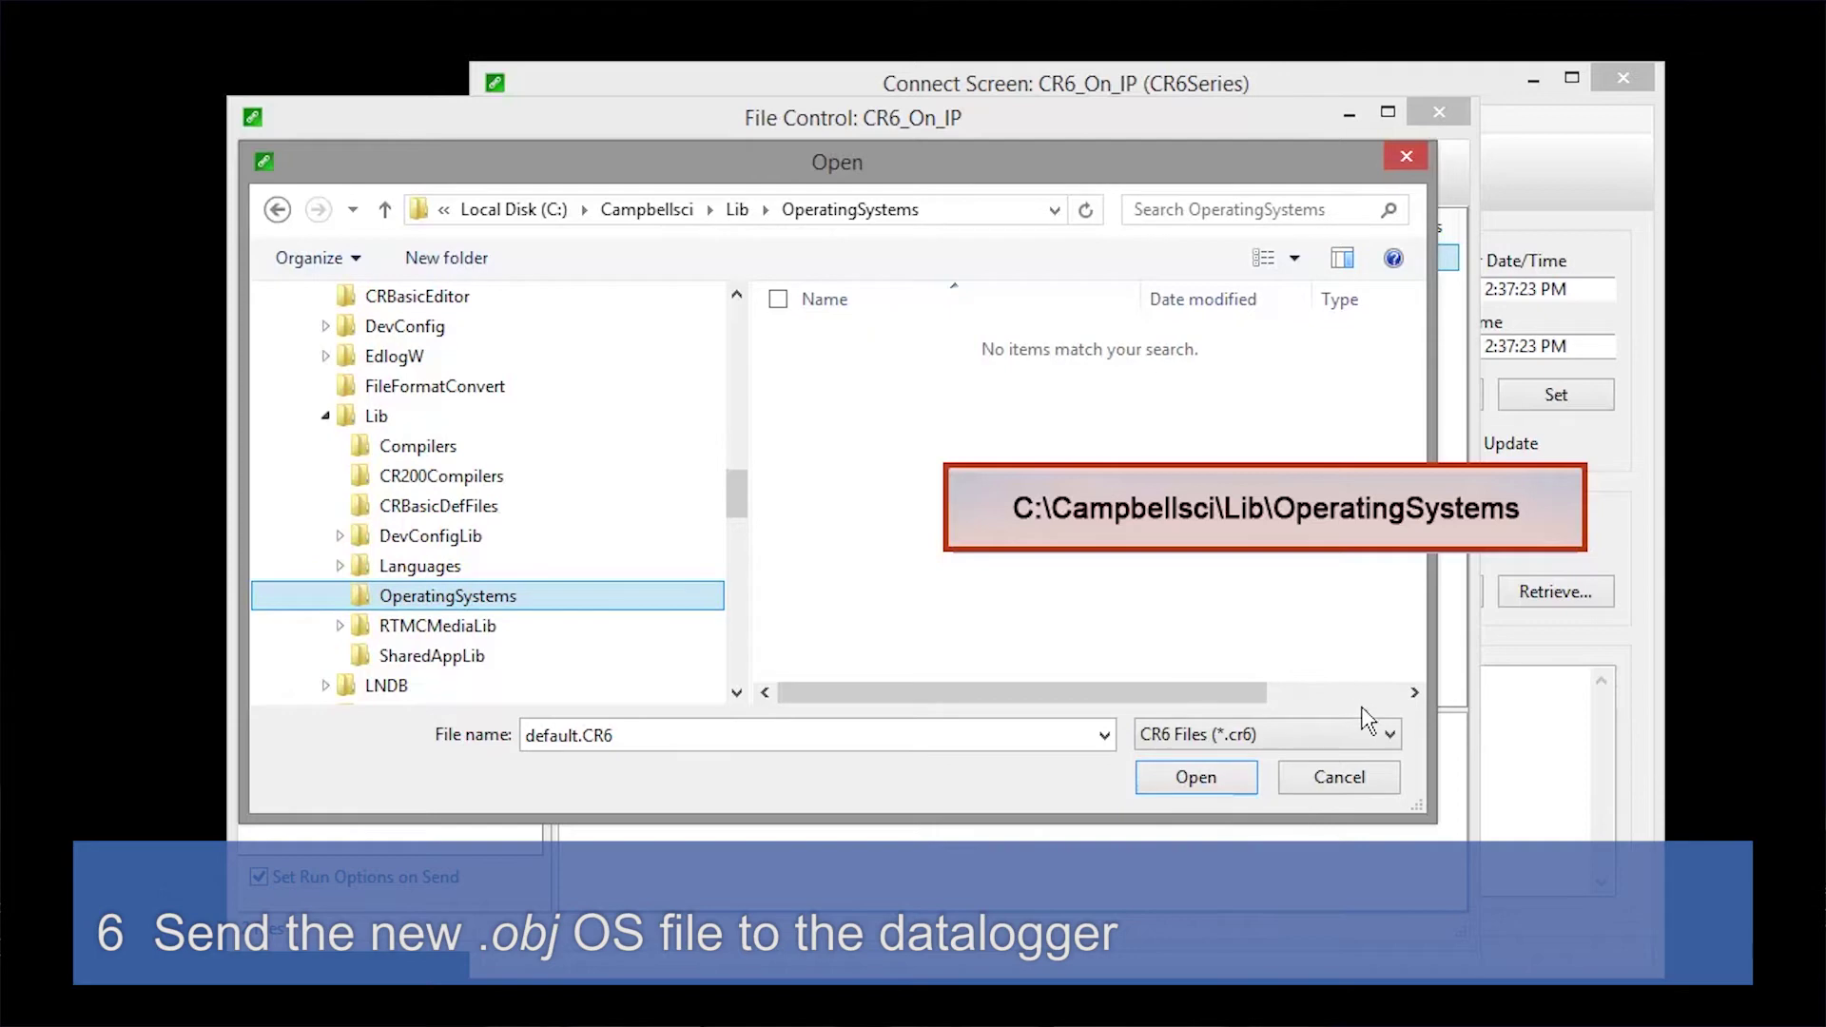
Step: Filter to OBJ Files and choose CR6.Std.01.obj as the file to send
left_click(1379, 740)
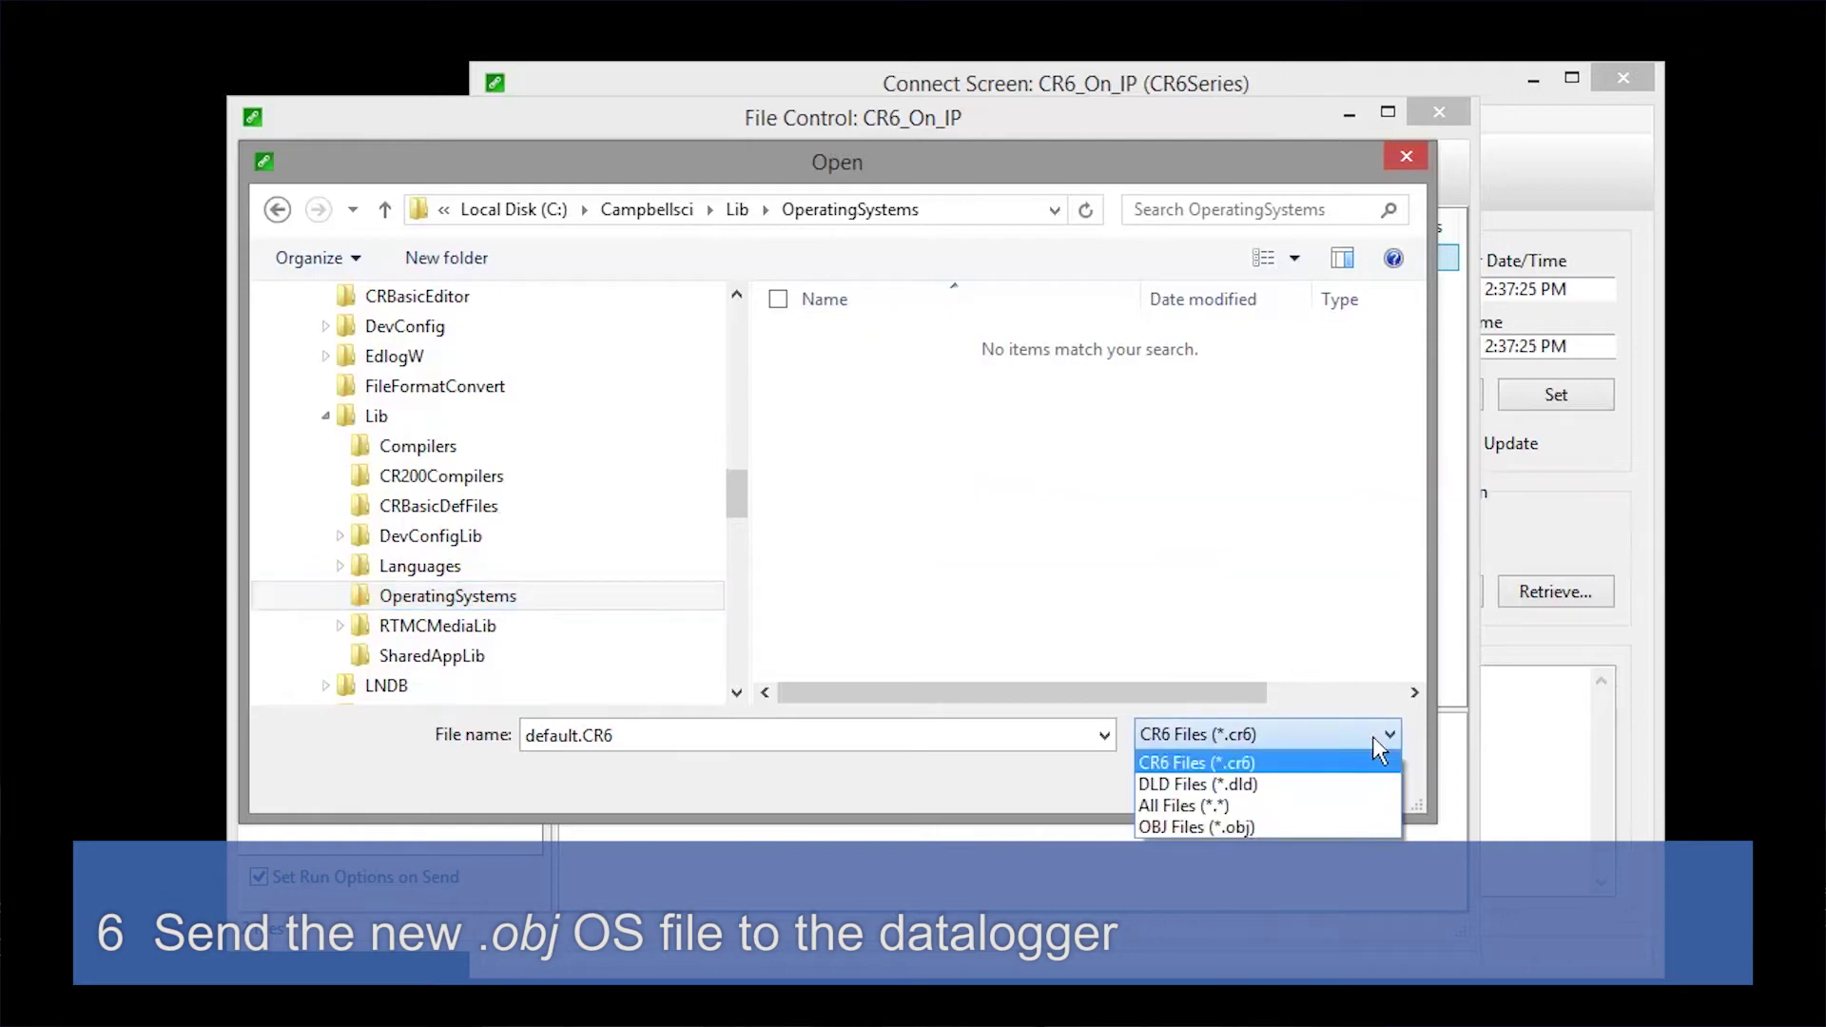
left_click(1314, 824)
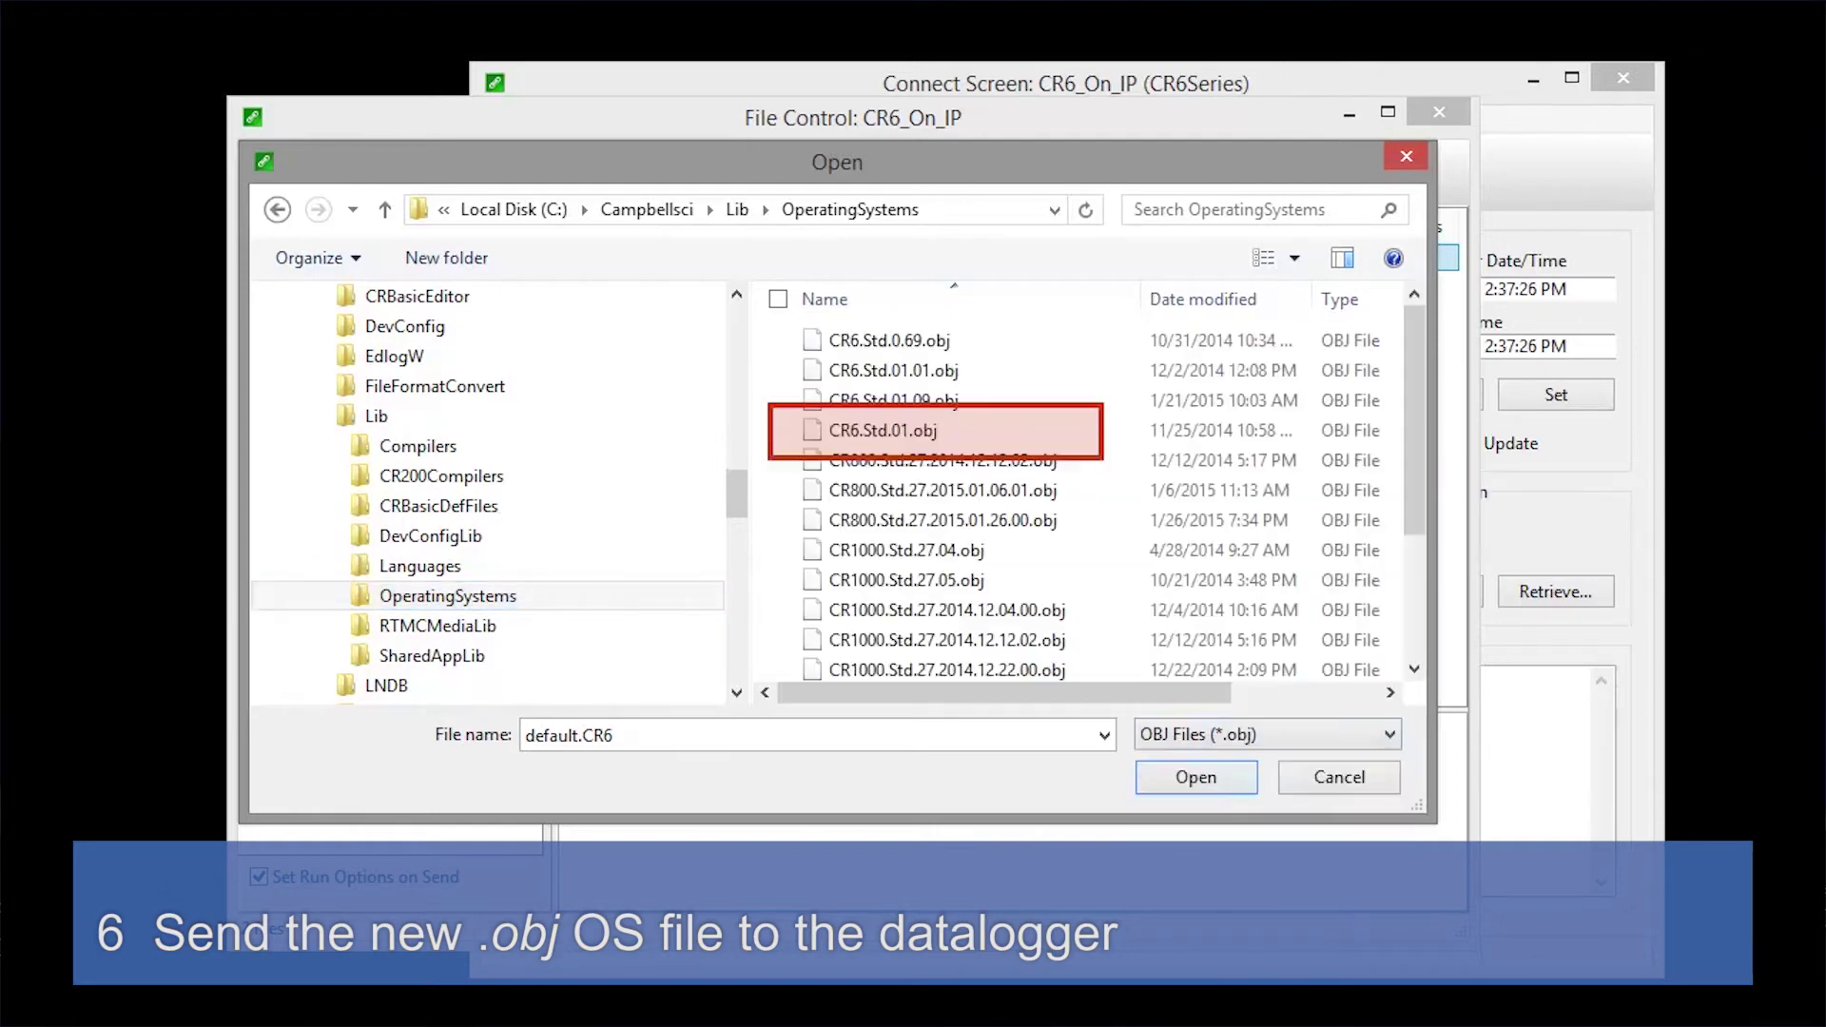
left_click(883, 432)
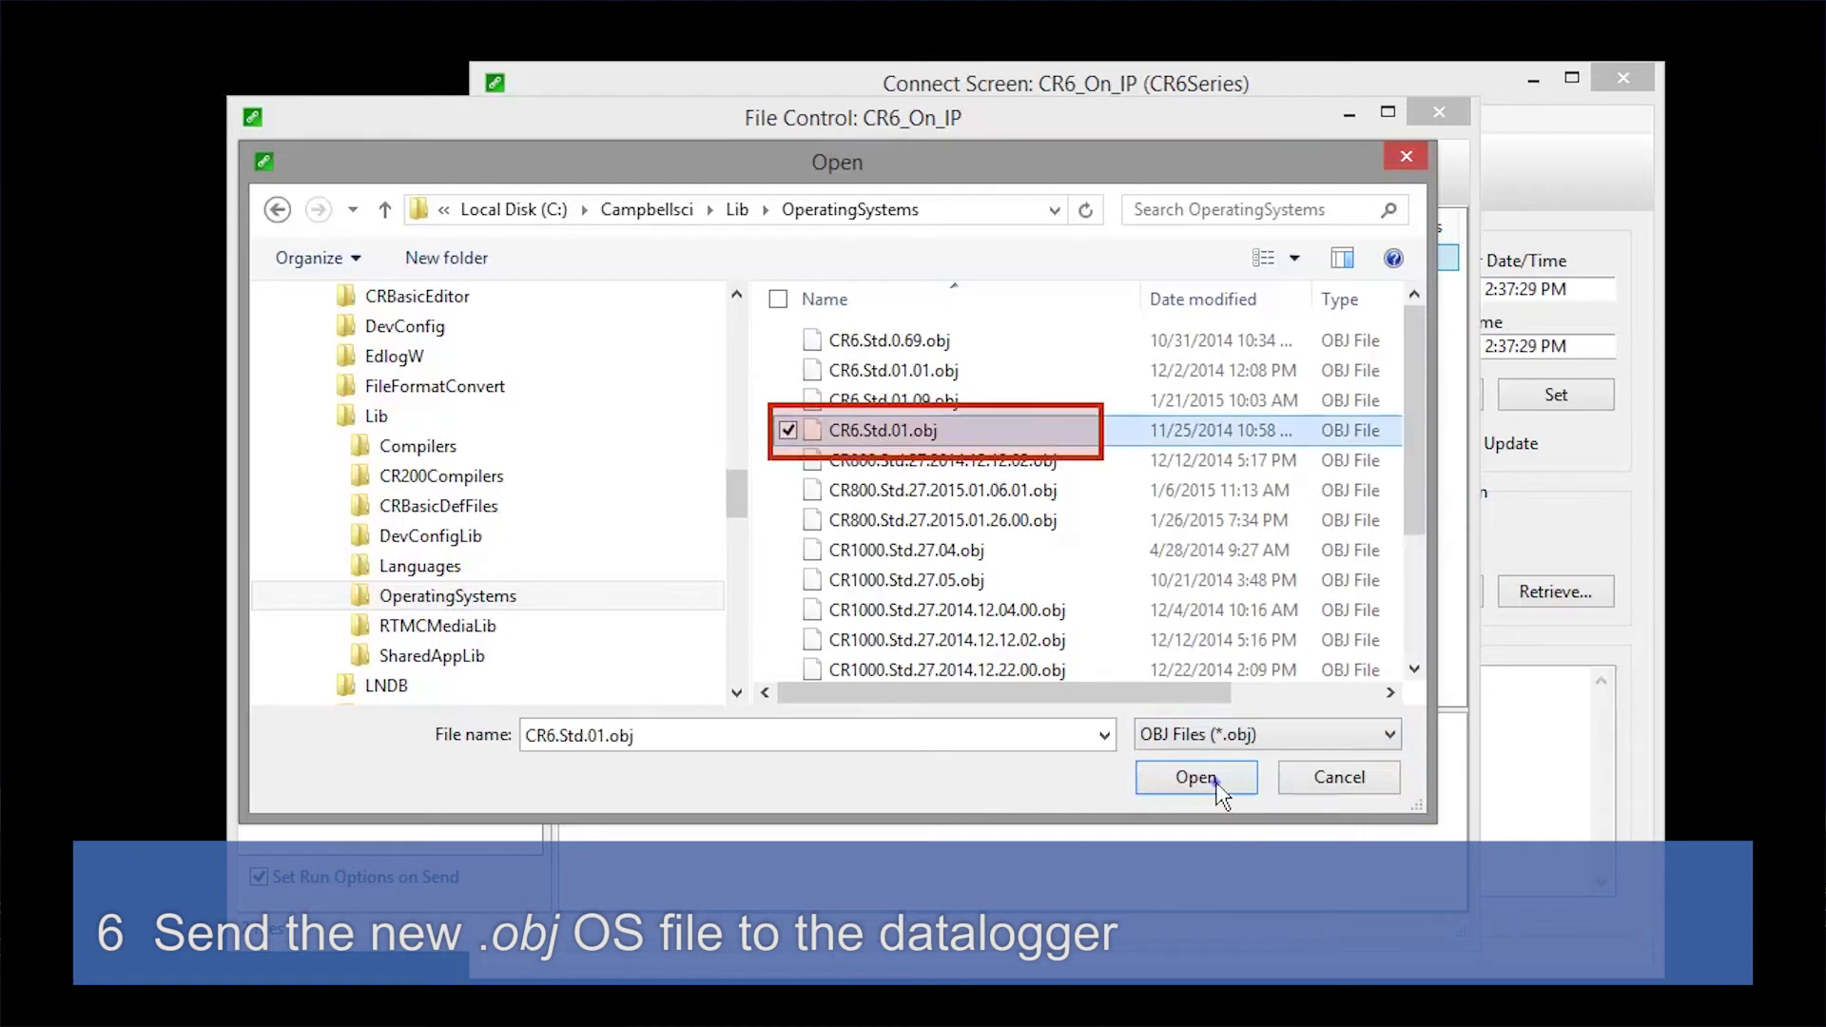
left_click(1196, 778)
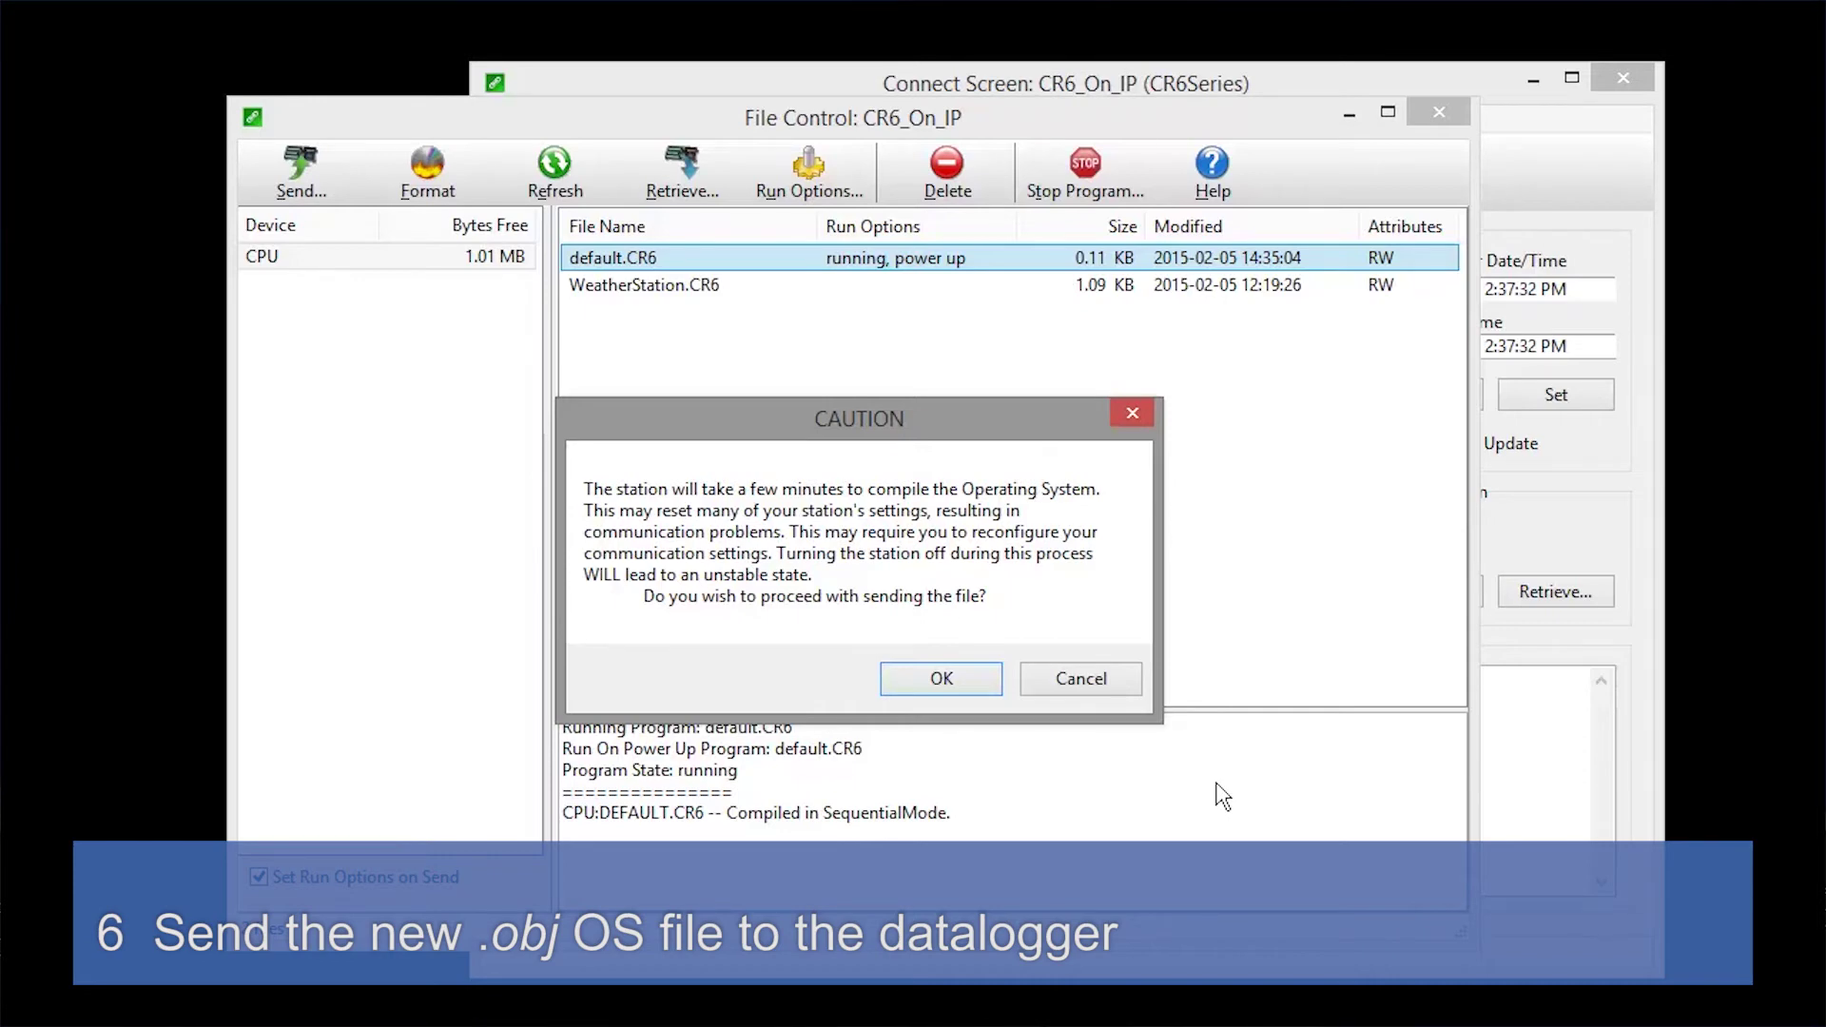
Step: Confirm sending the CR6.Std.01.obj operating system and dismiss the communications-disabled error
left_click(966, 671)
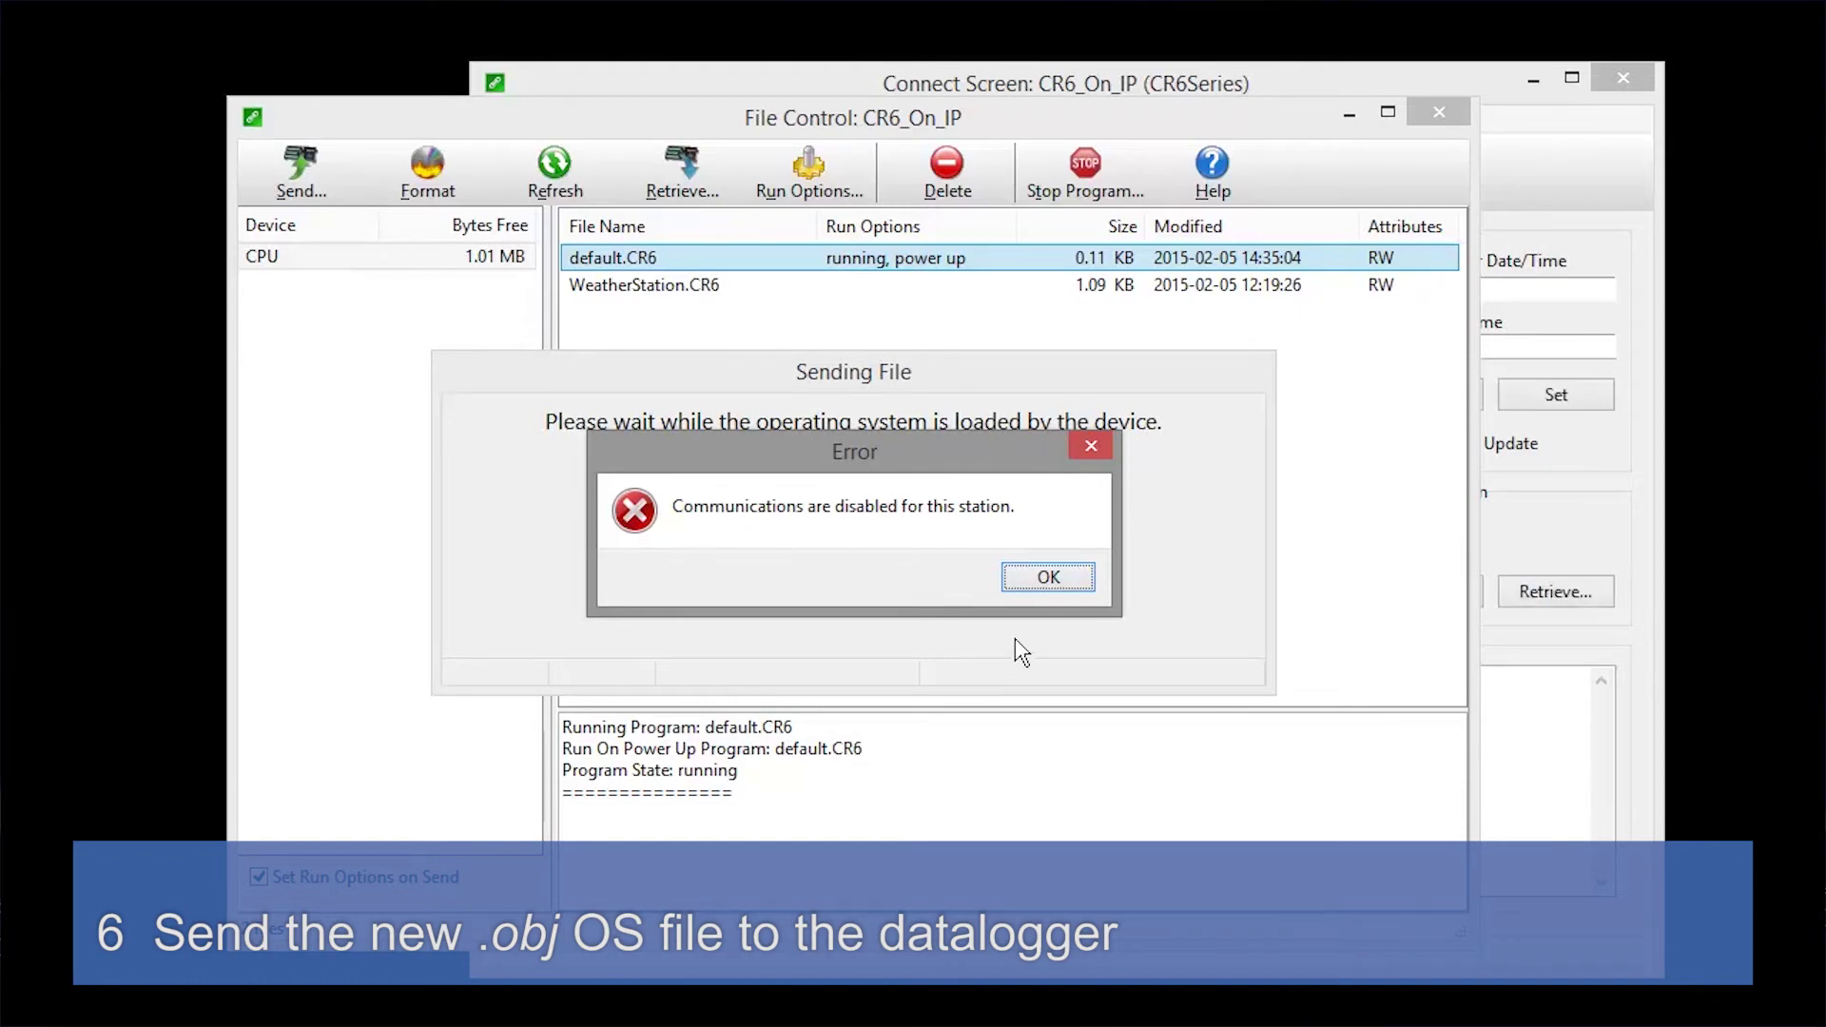
left_click(1031, 579)
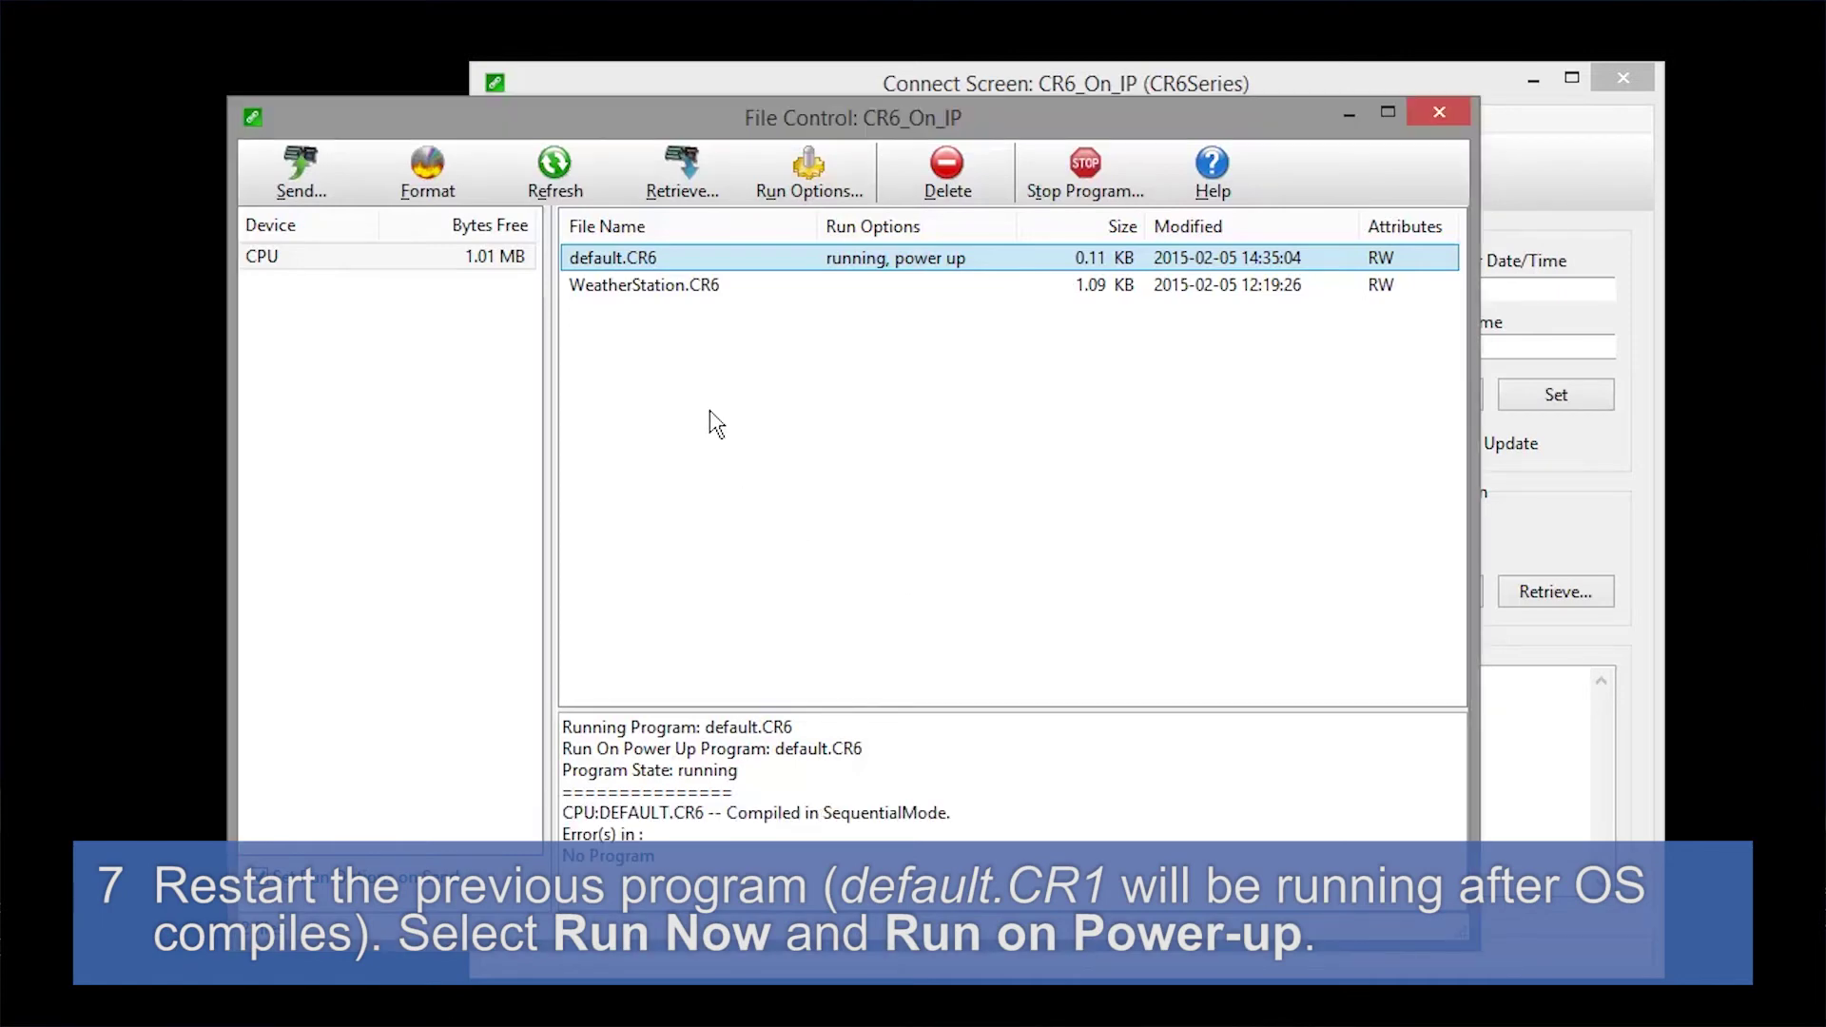
Step: Set WeatherStation.CR6 to Run Now and Run On Power-up, accepting the data-erase warning
left_click(693, 290)
left_click(808, 176)
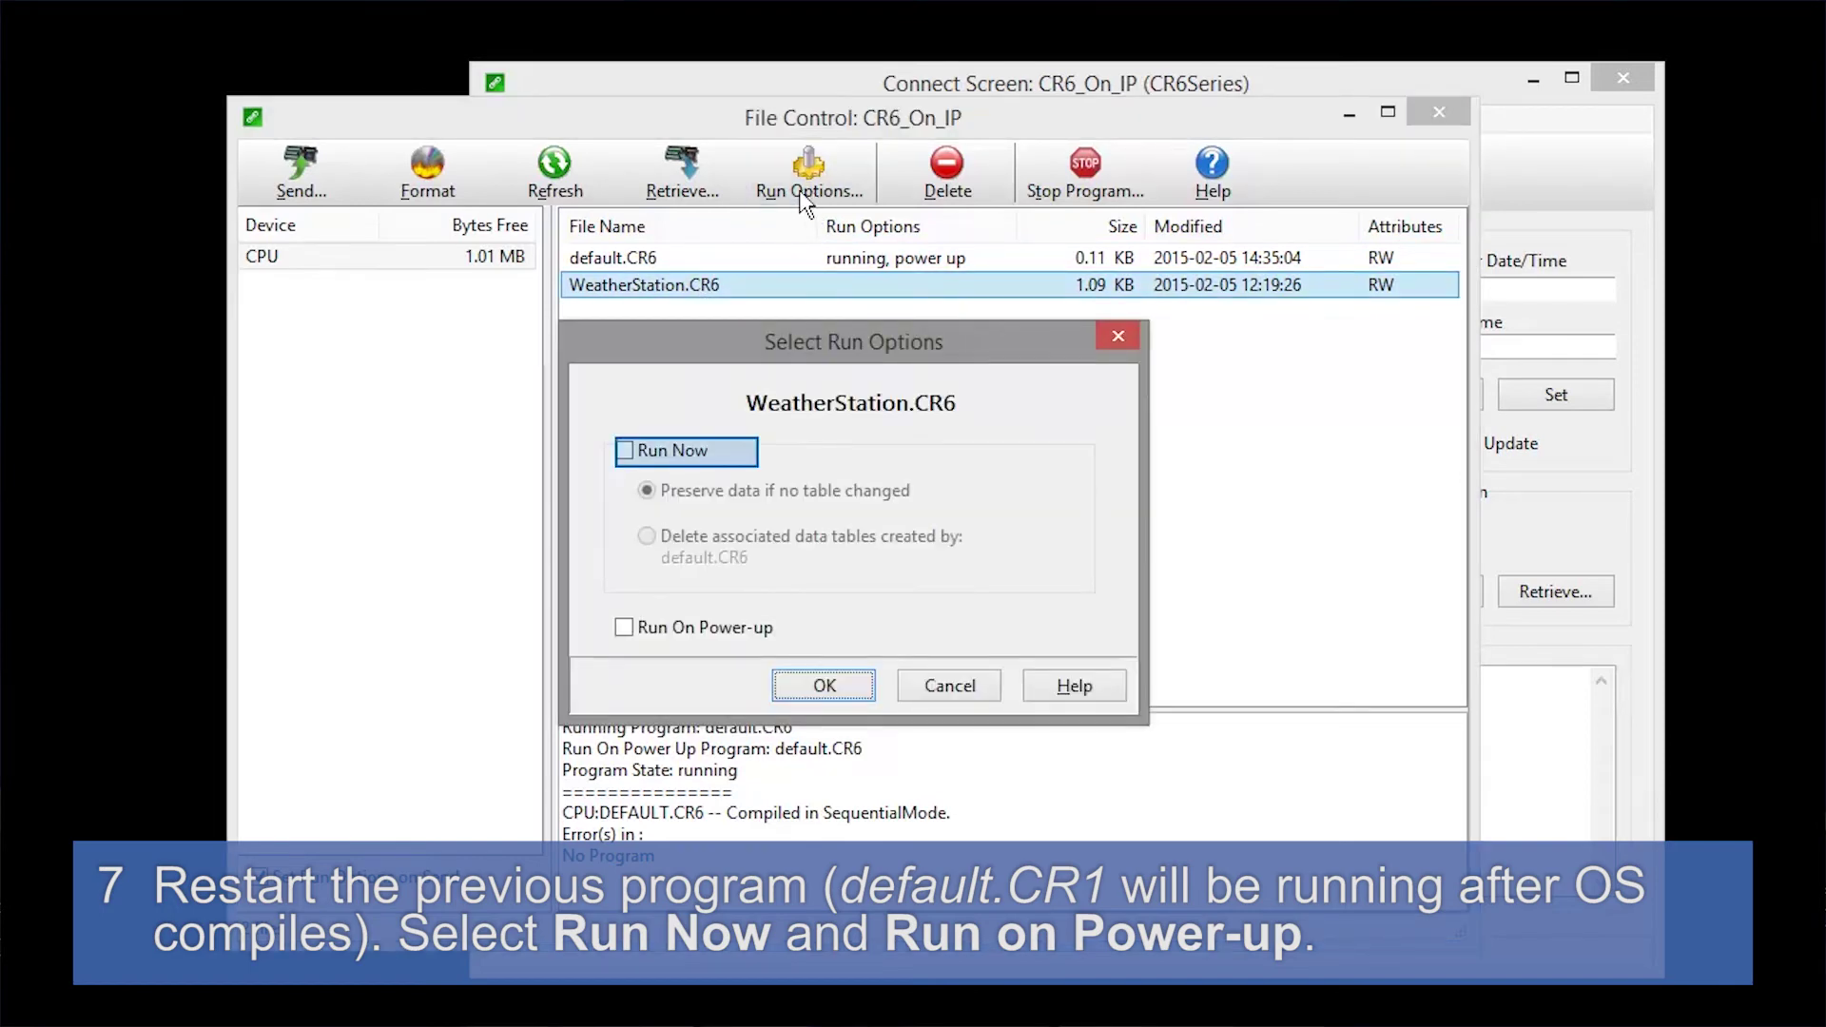
left_click(640, 453)
left_click(640, 453)
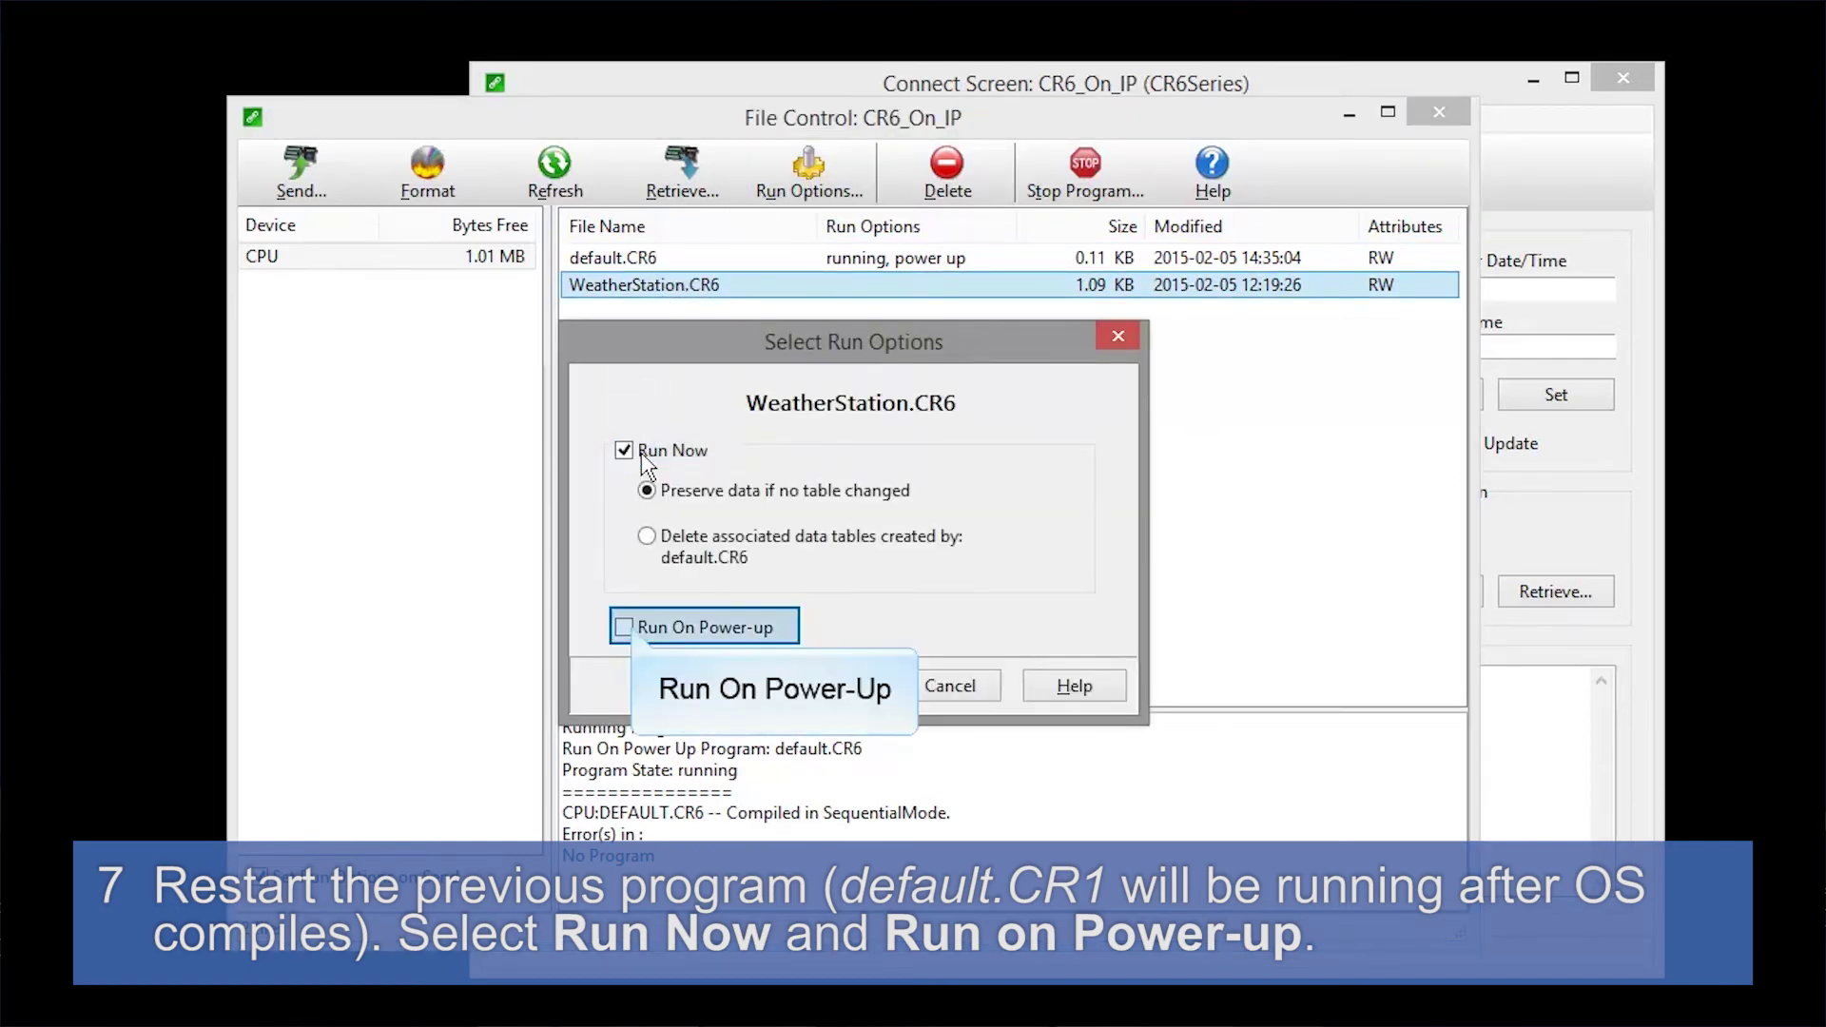
left_click(630, 626)
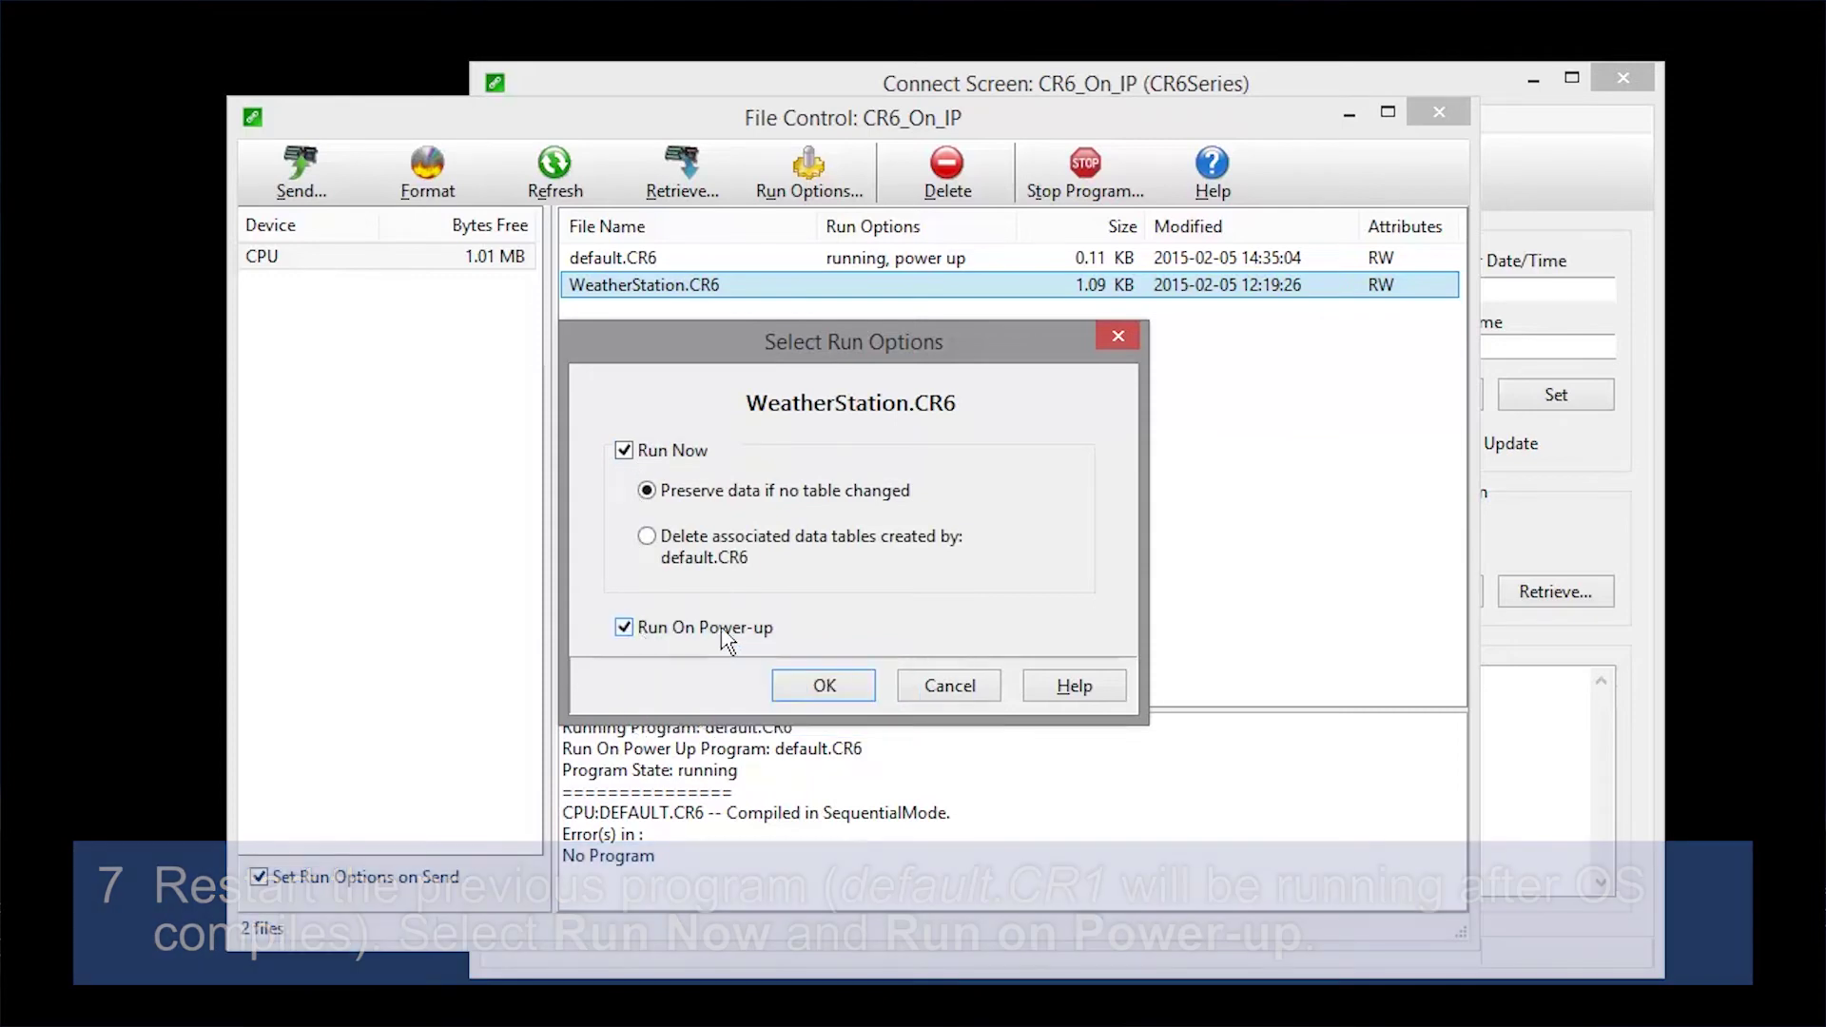
left_click(825, 682)
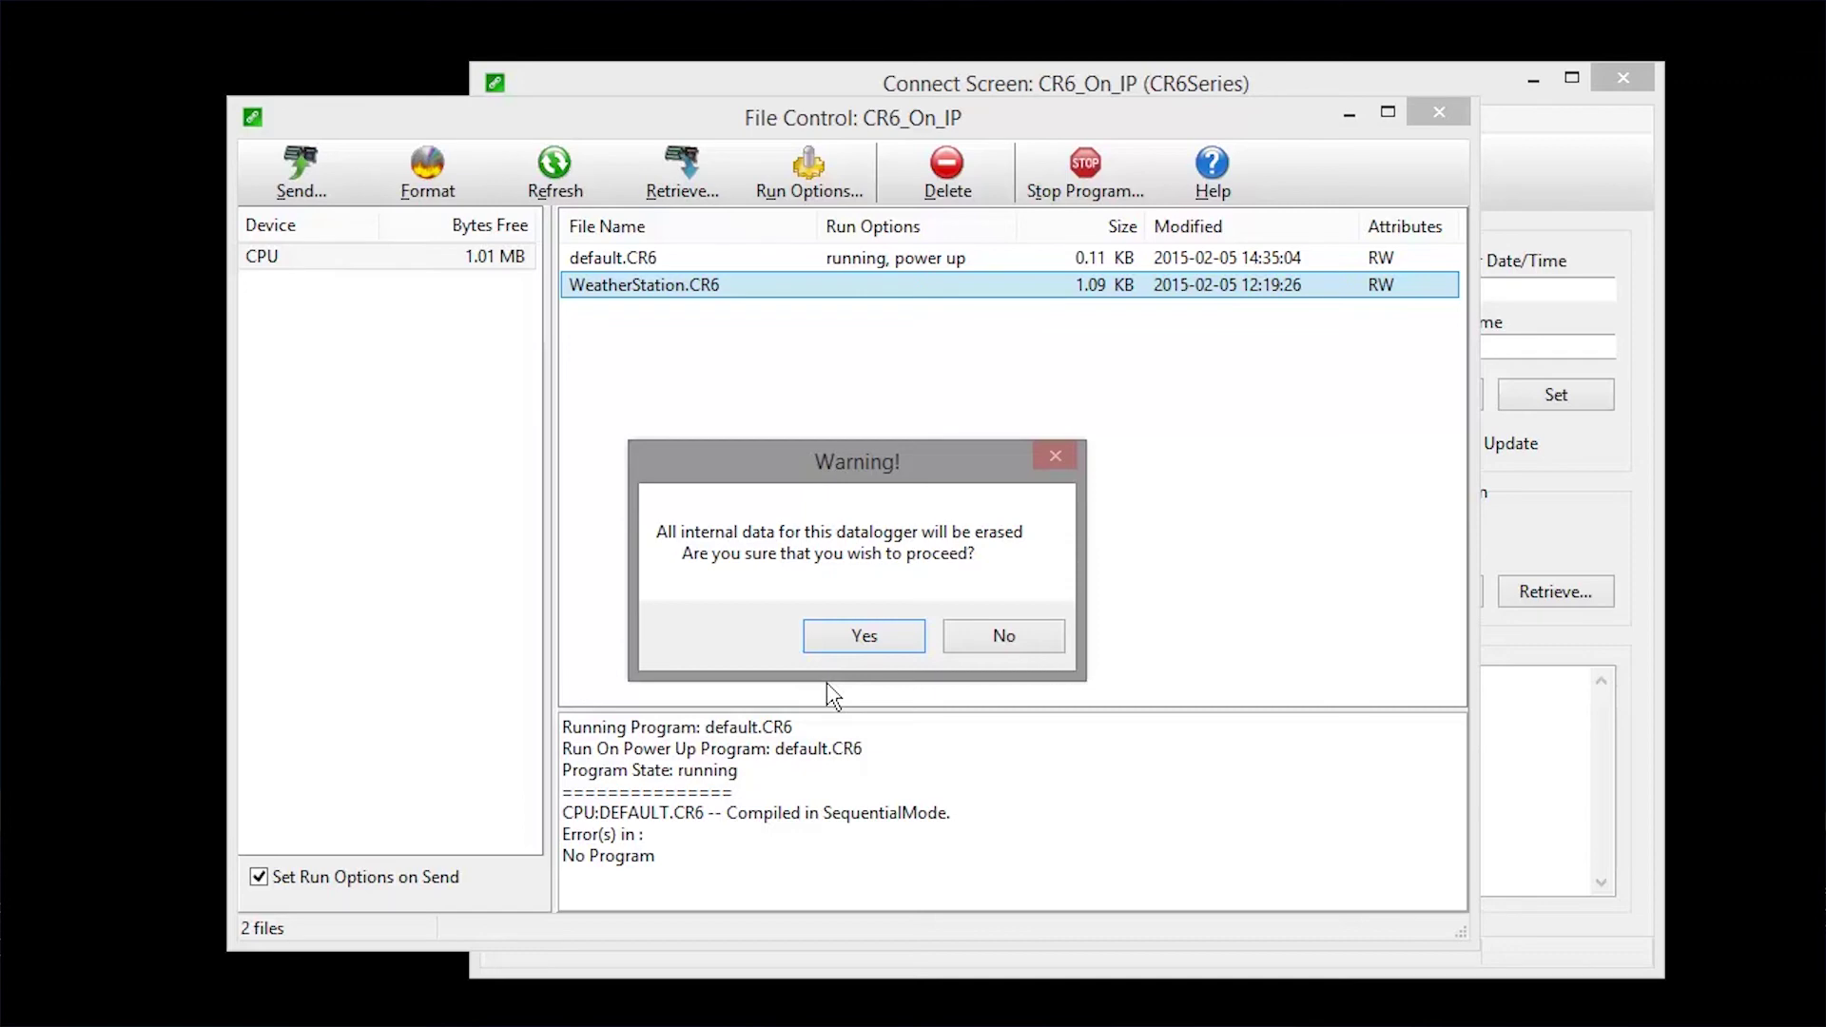
left_click(888, 630)
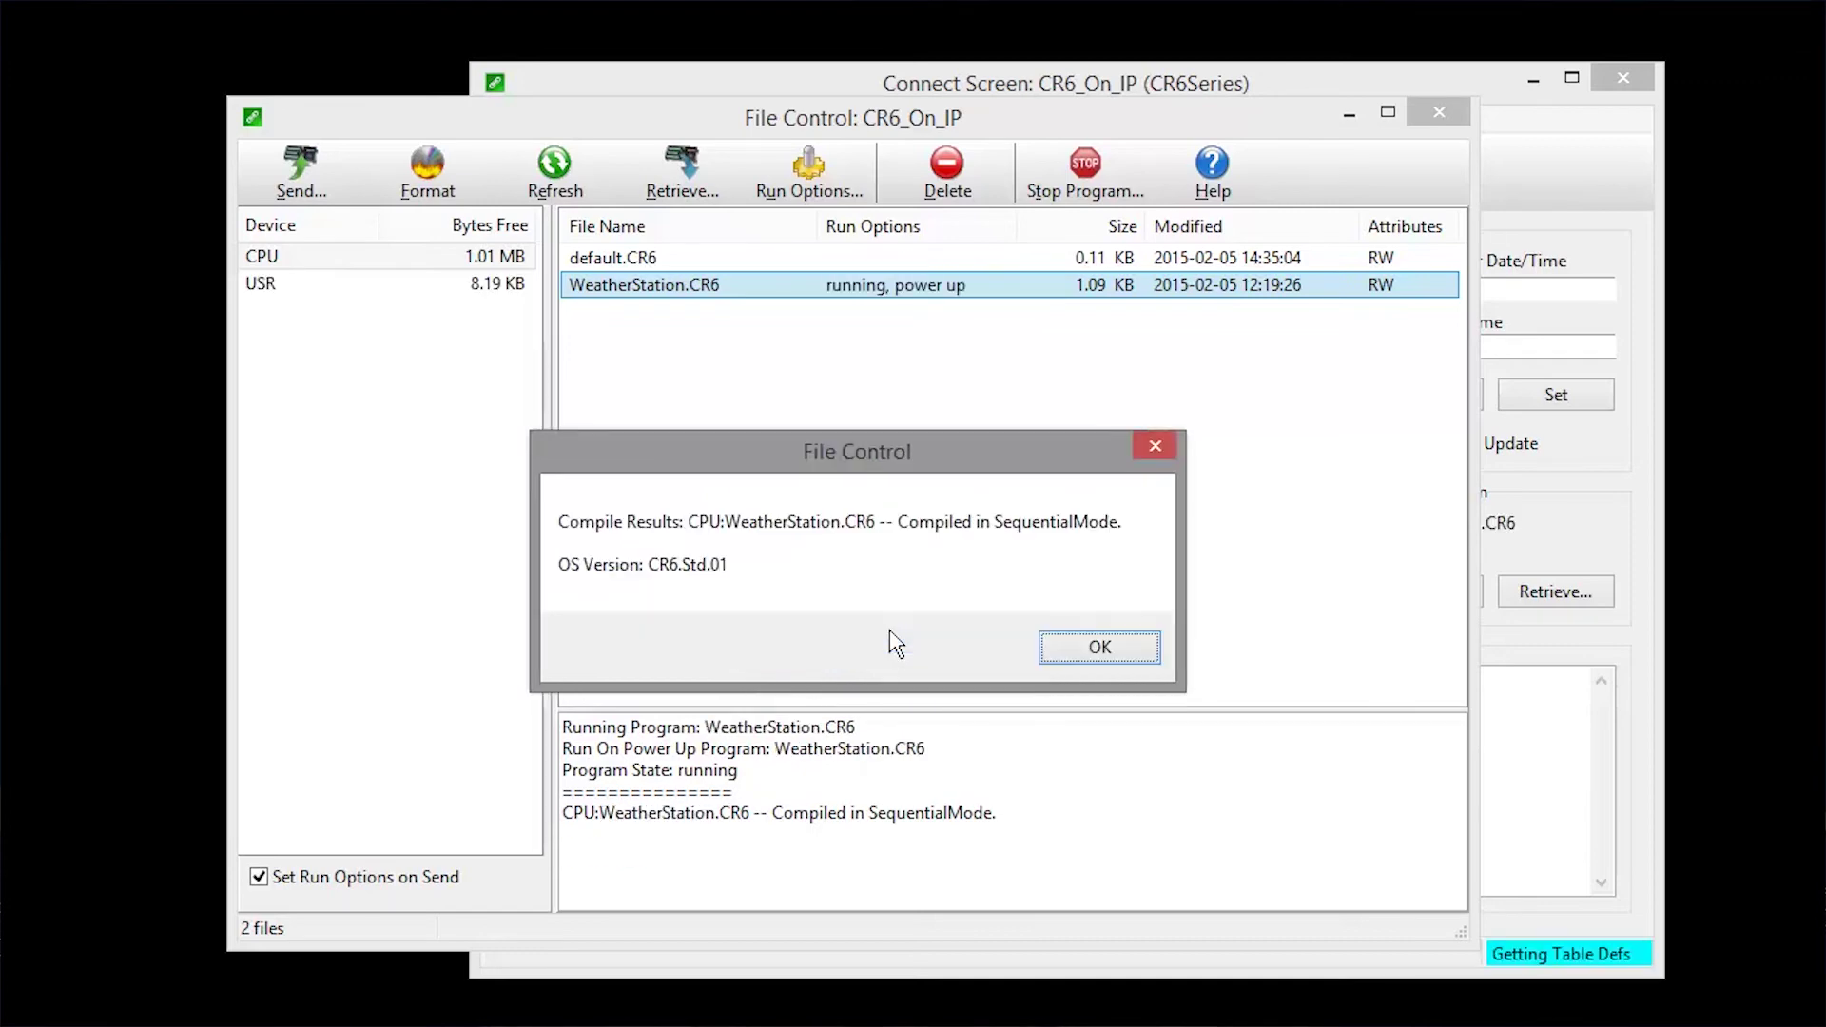
left_click(1055, 650)
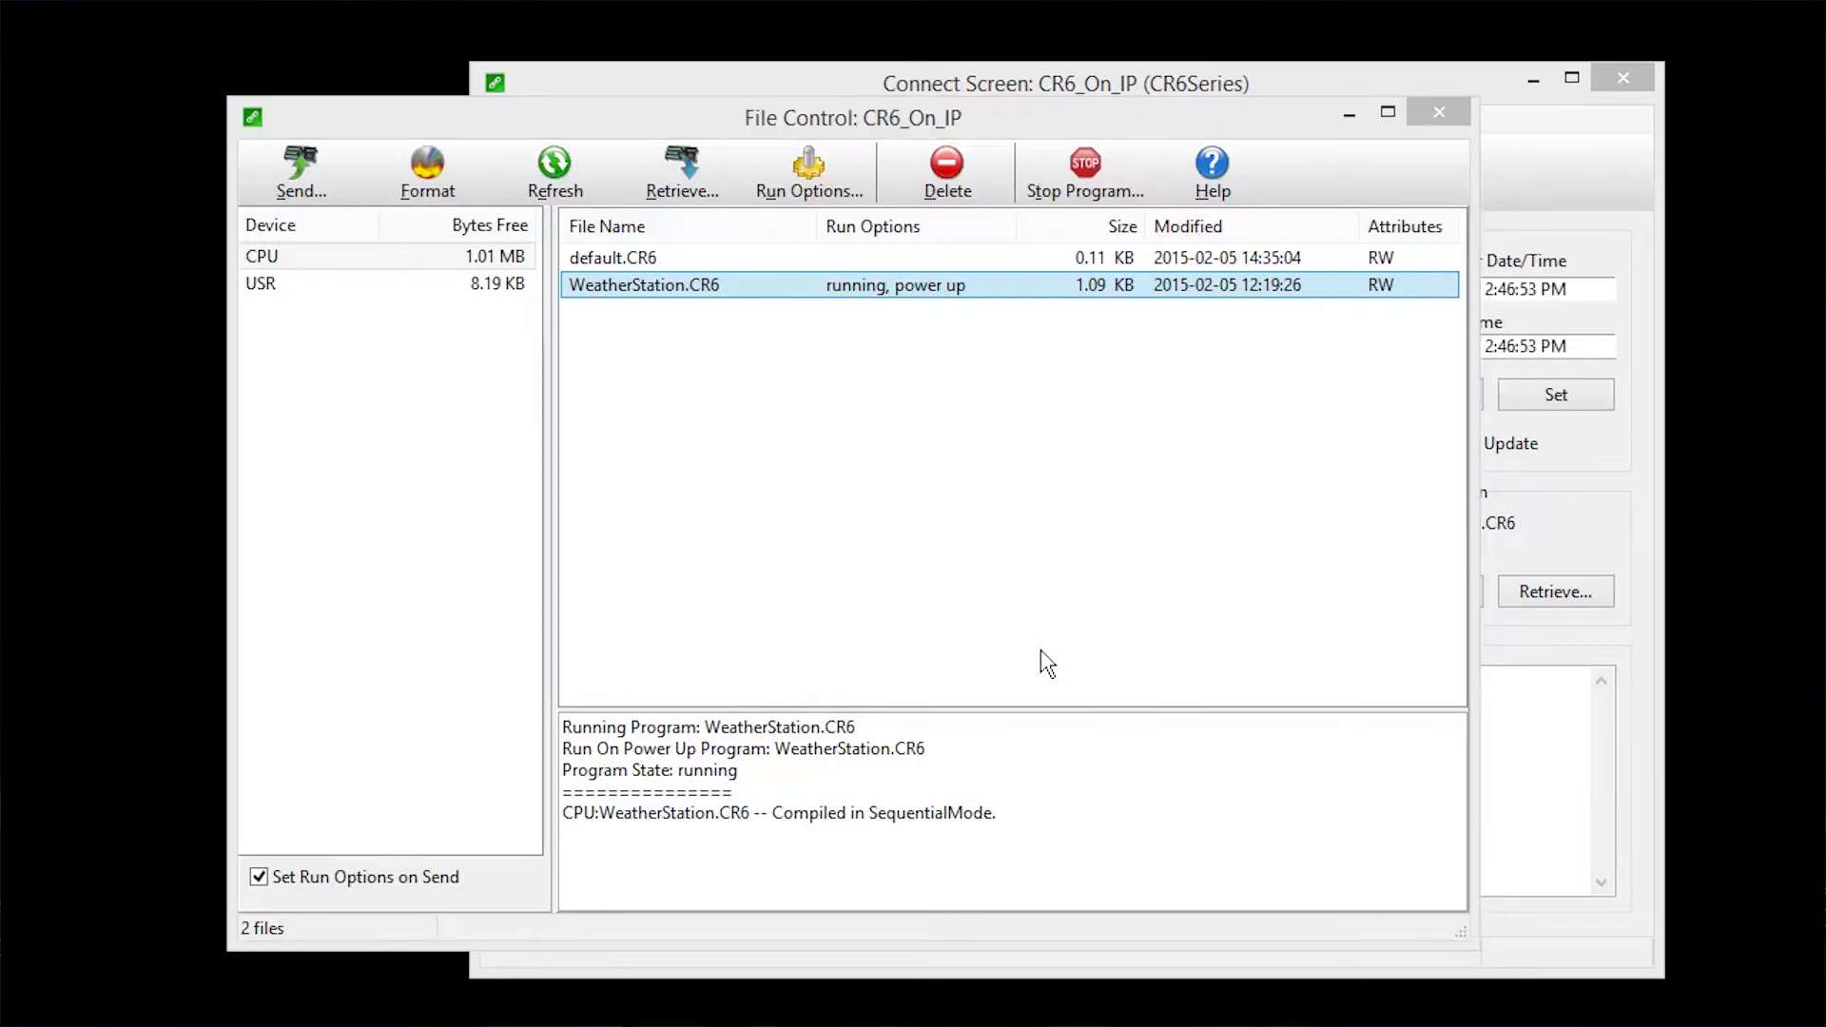
Step: Open Station Status from the Connect Screen to check OS version CR6.Std.01
left_click(770, 82)
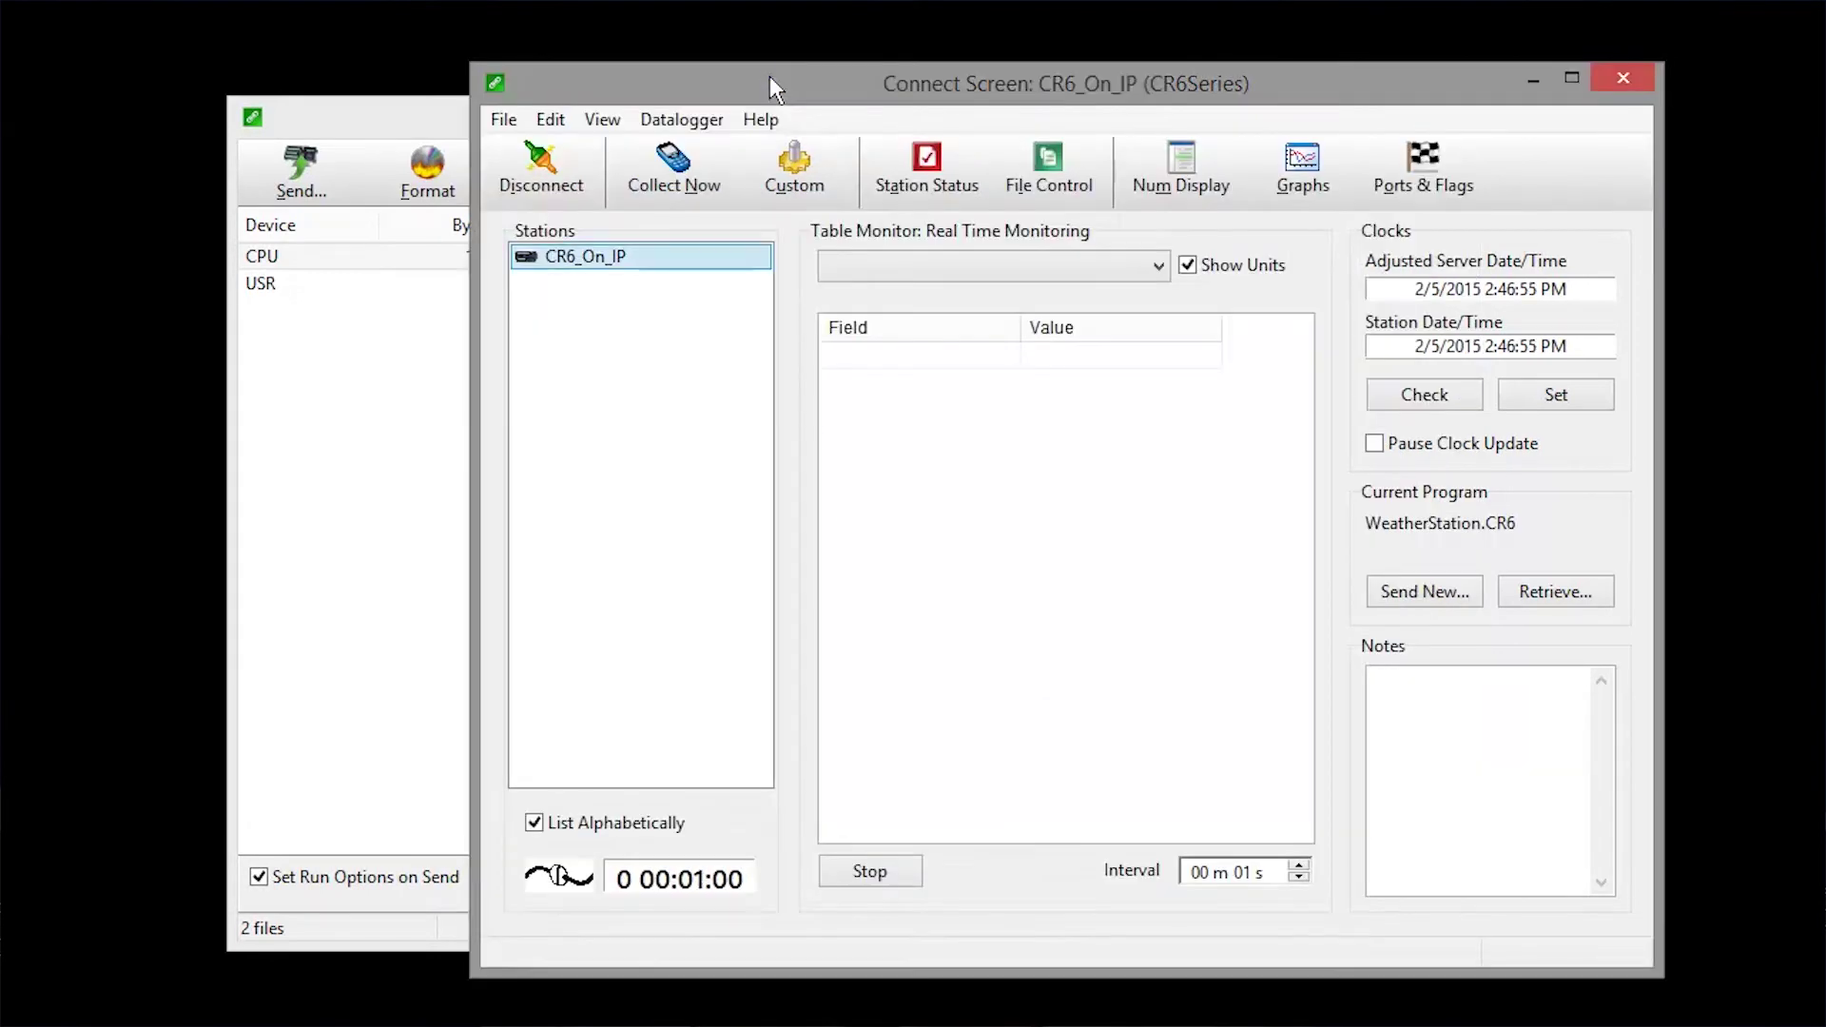
left_click(947, 179)
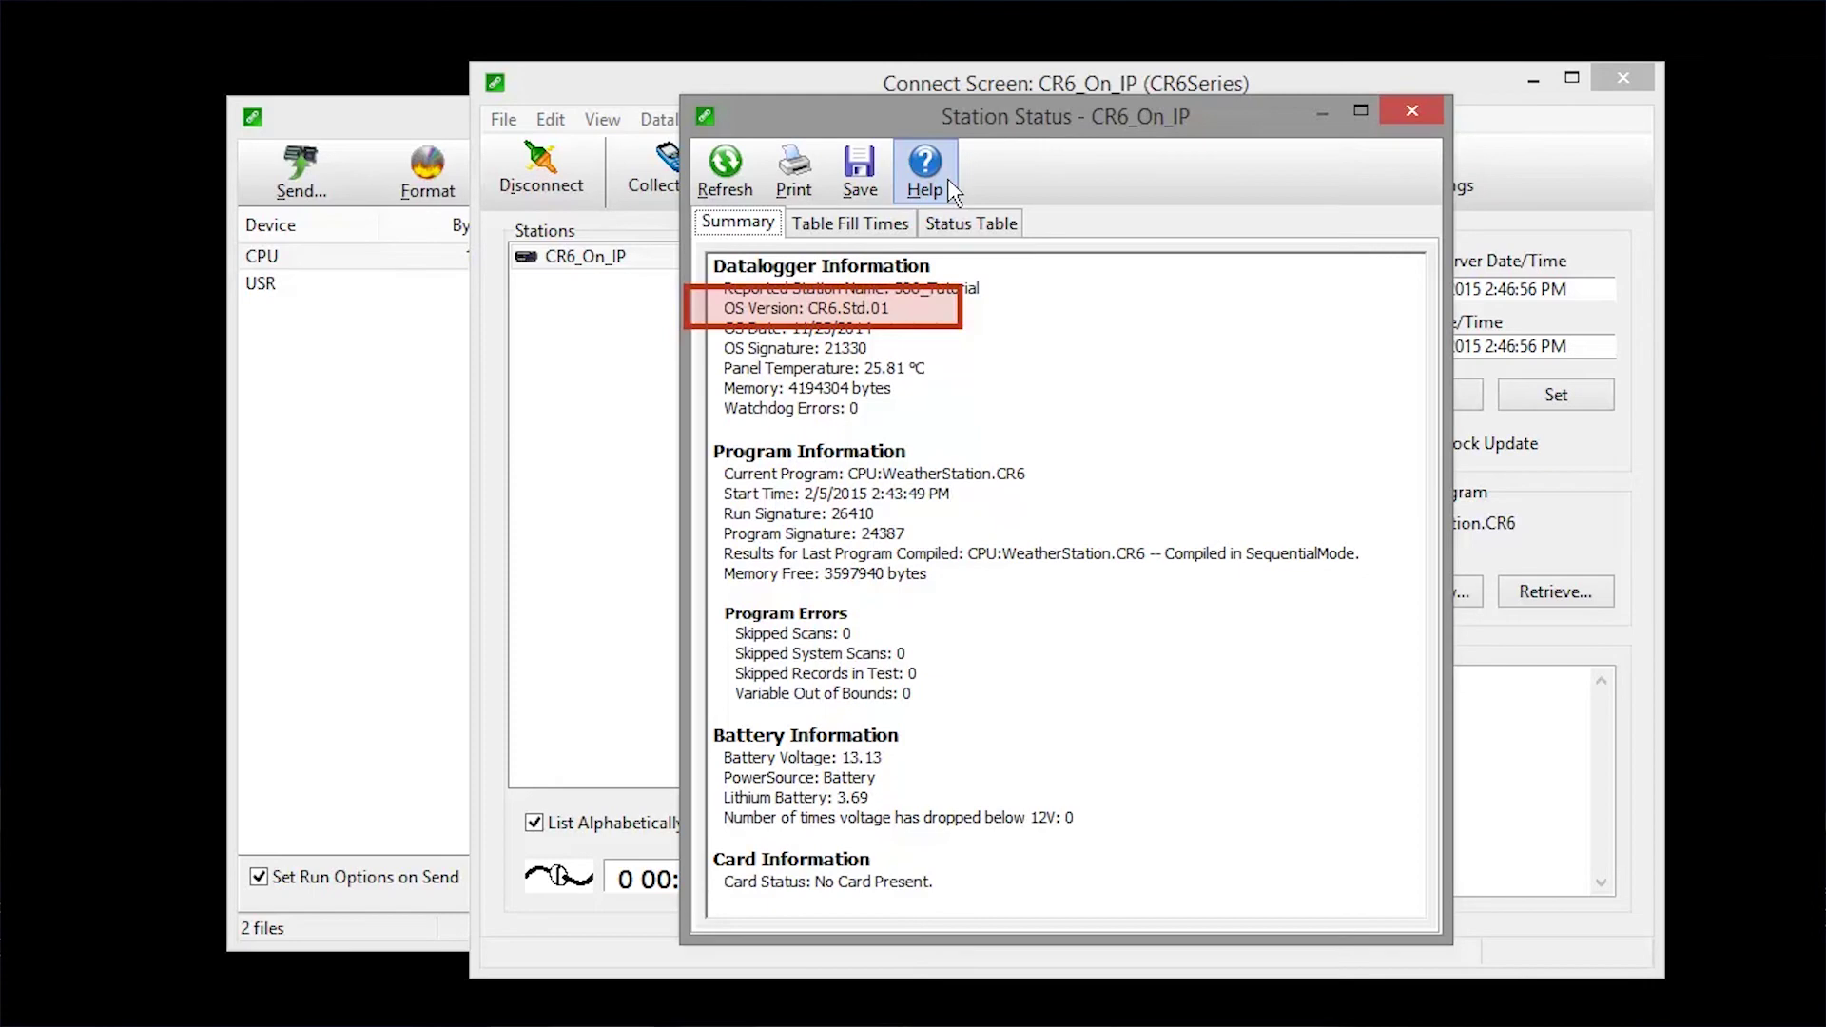